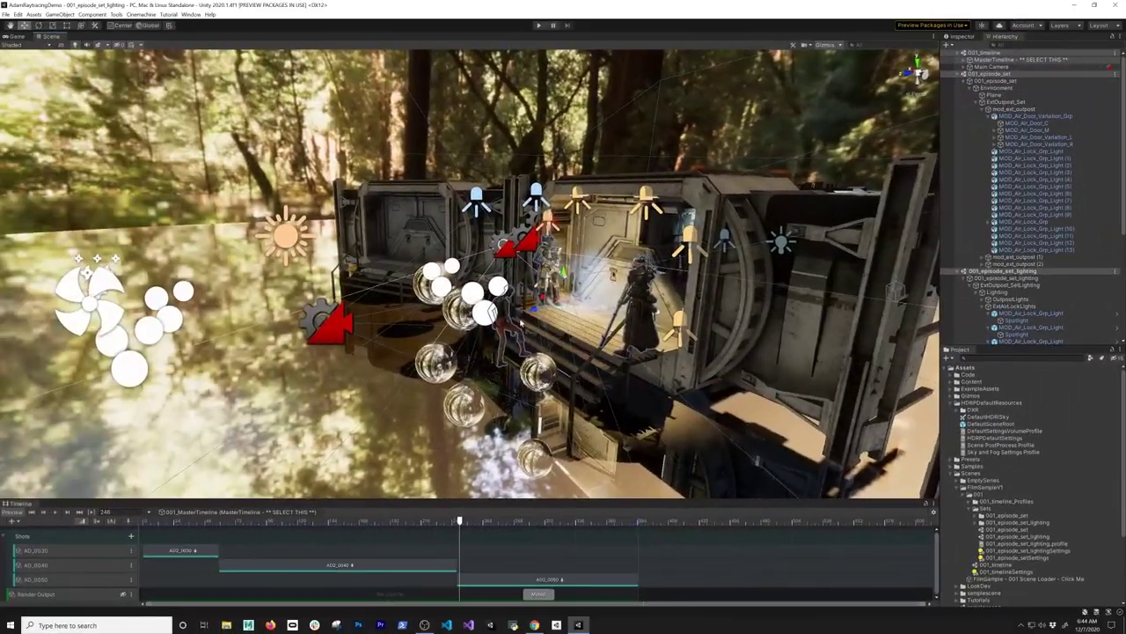
- Examine the forest-lit outpost set from several angles in the Scene view and through the game camera
scroll(470, 273, "up", 3)
left_click_drag(588, 356, 656, 341, "alt")
scroll(656, 341, "up", 5)
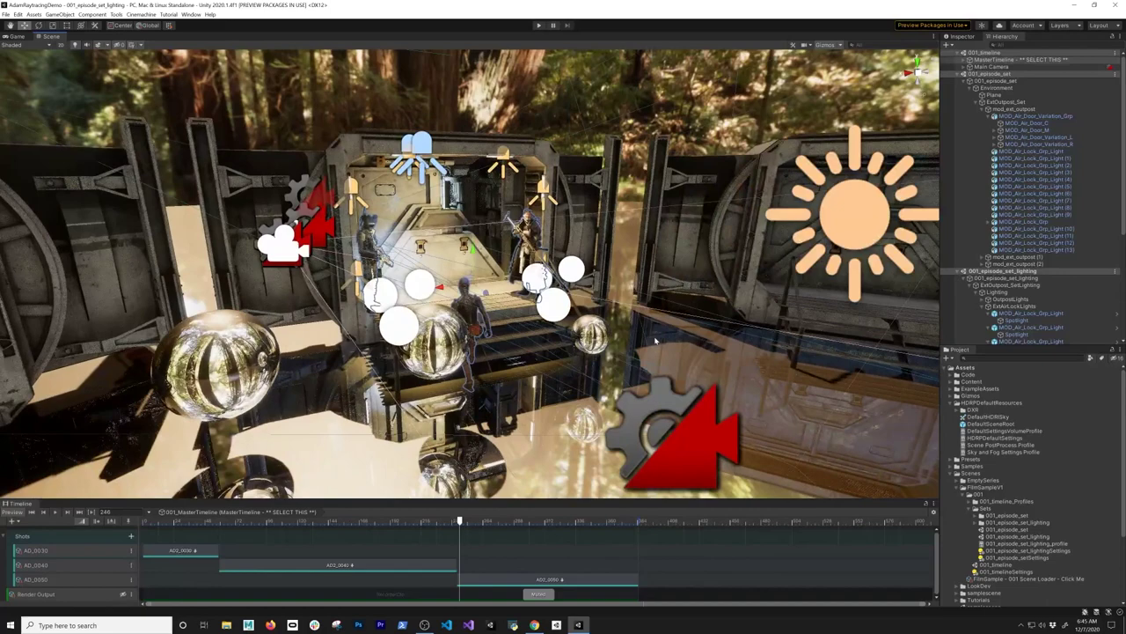
left_click_drag(593, 304, 371, 371, "alt")
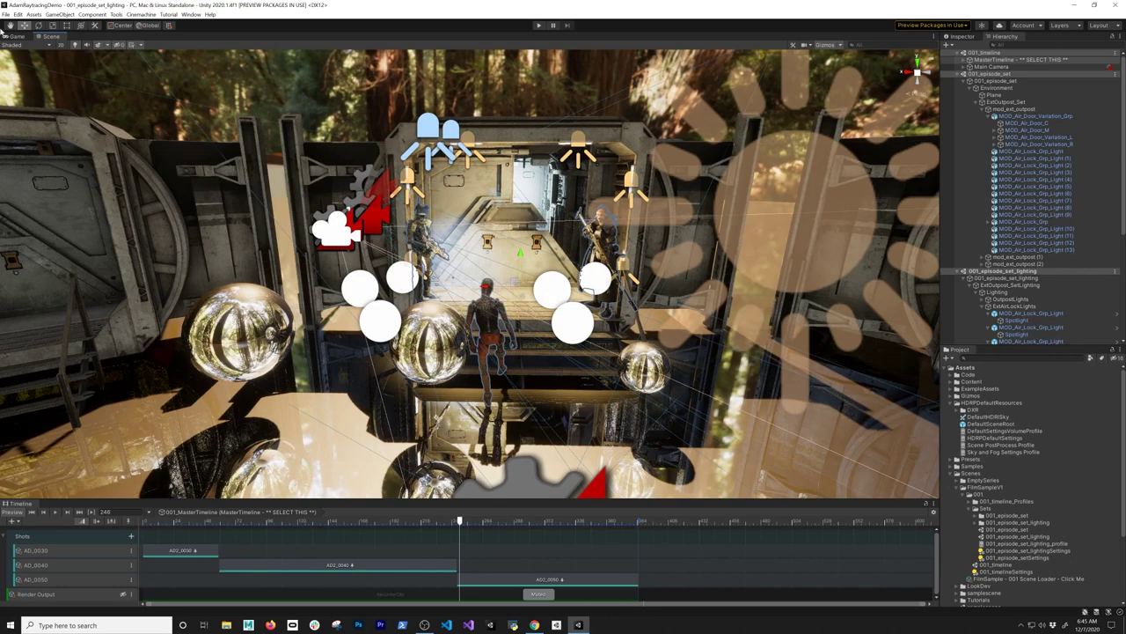
left_click(11, 37)
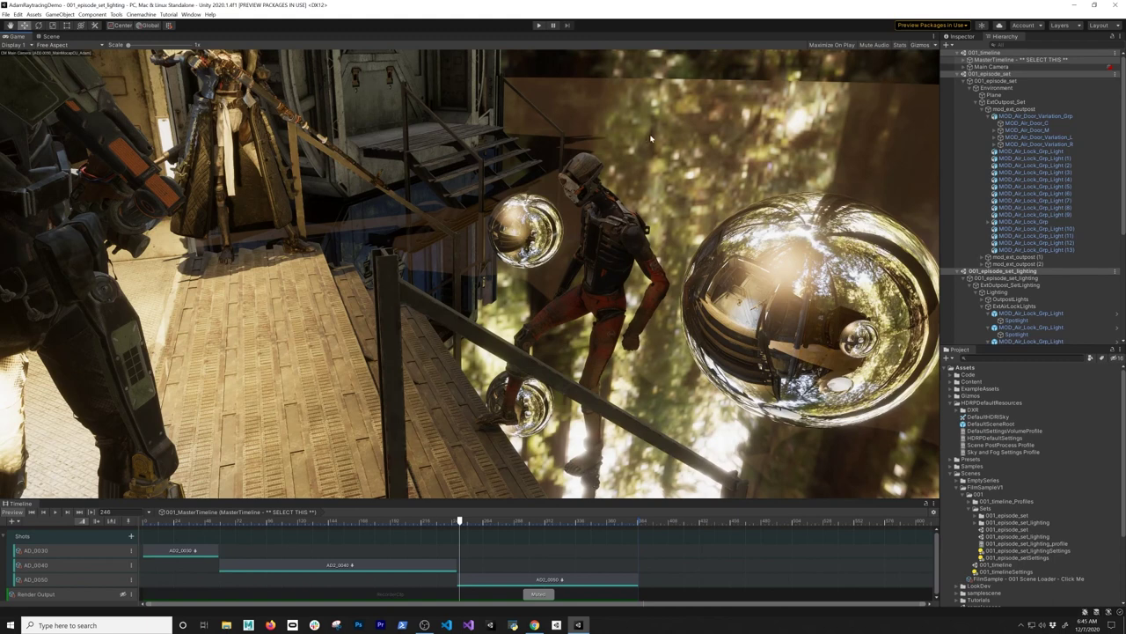
left_click(42, 36)
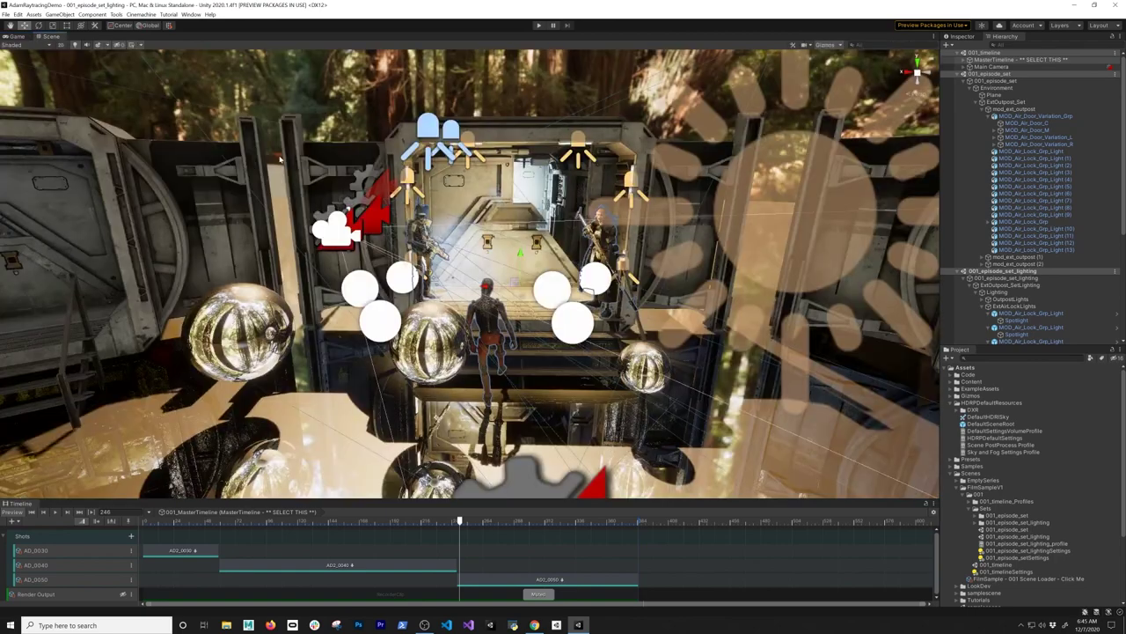
scroll(521, 228, "down", 4)
left_click_drag(693, 269, 854, 263, "alt")
left_click_drag(541, 258, 683, 253, "alt")
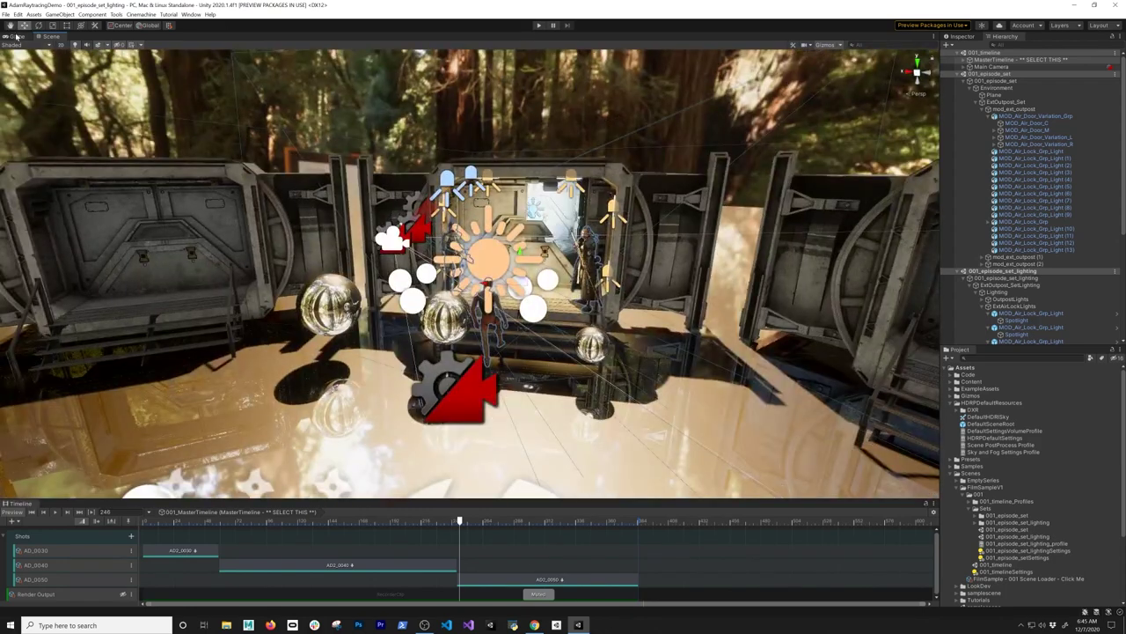
- Play the MasterTimeline from its start in the Game view and preview the shots at frames 152, 185 and 251
left_click(17, 37)
left_click_drag(212, 520, 143, 521)
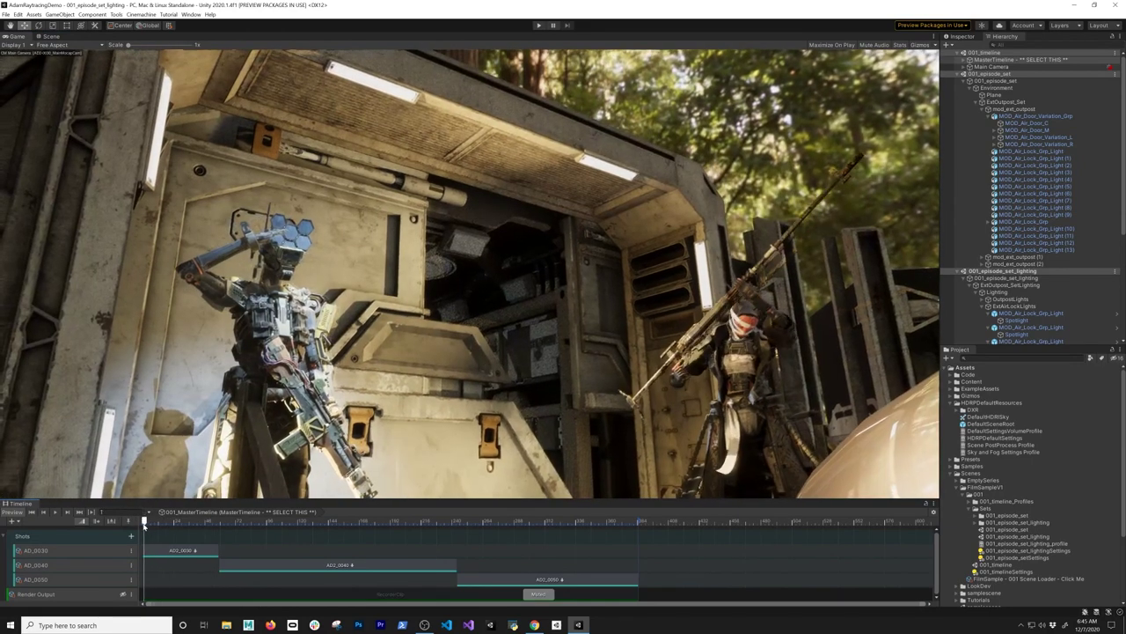
left_click(56, 513)
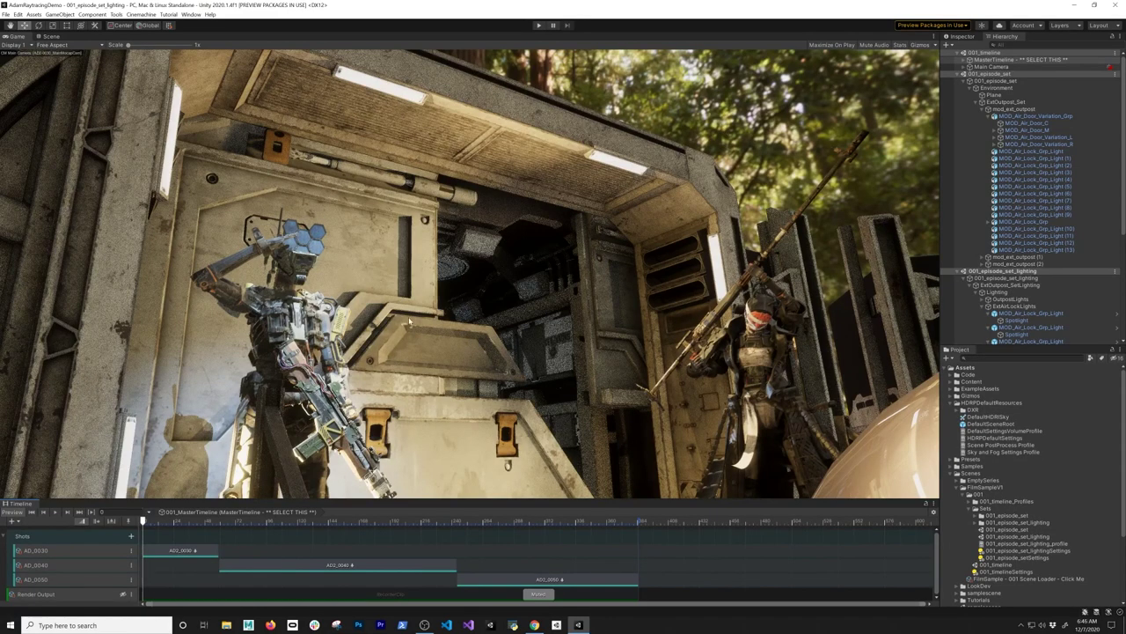
left_click(338, 521)
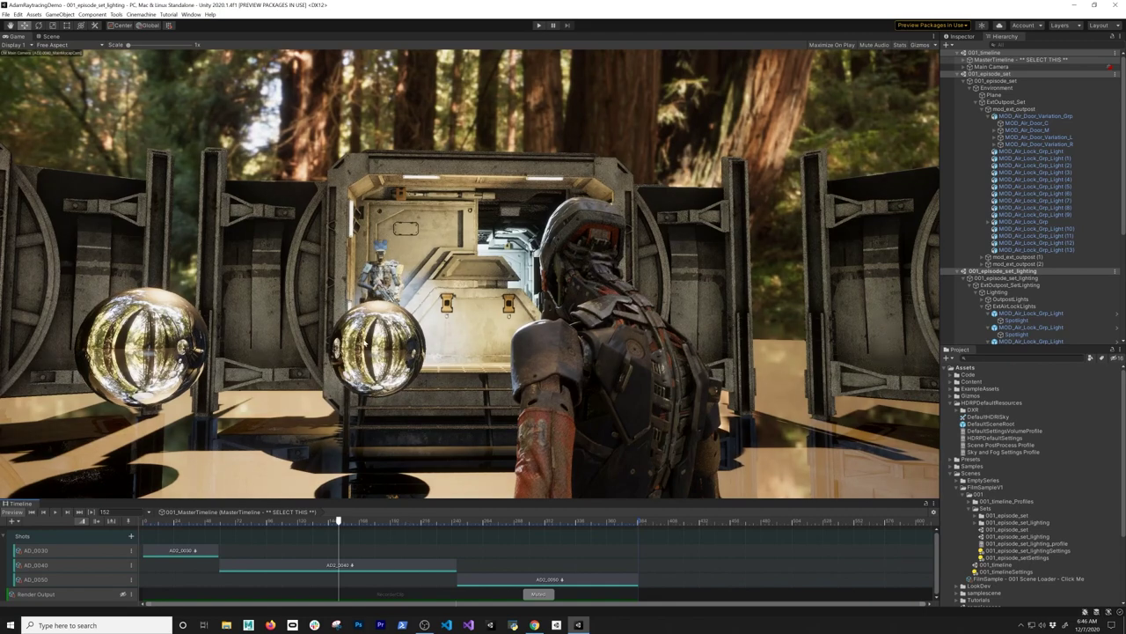
left_click_drag(339, 521, 381, 521)
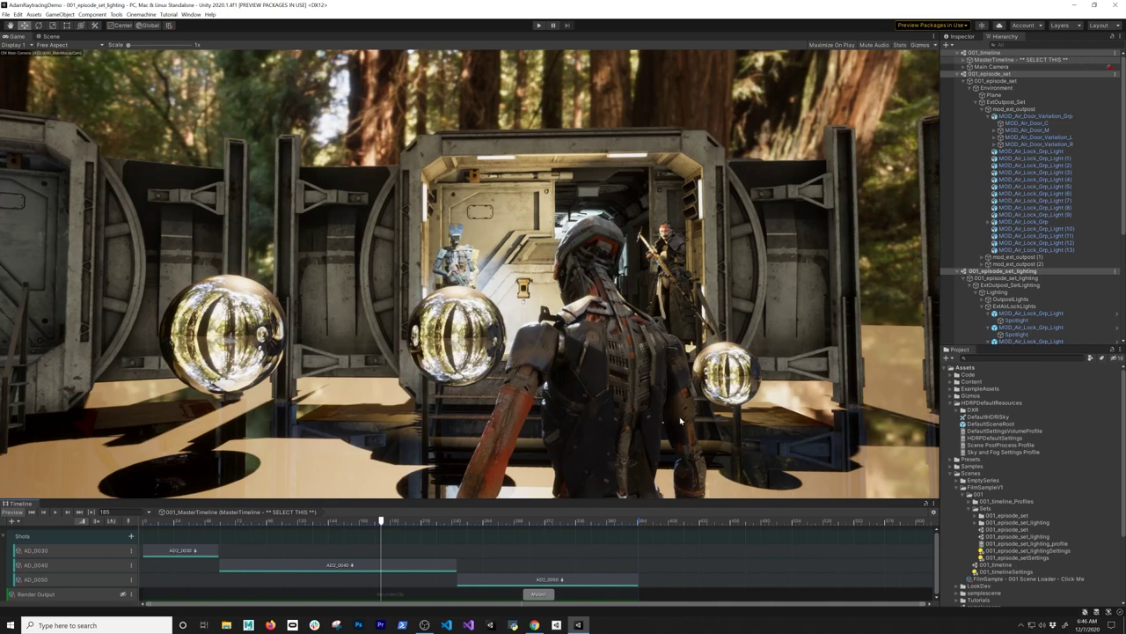
left_click_drag(396, 519, 466, 519)
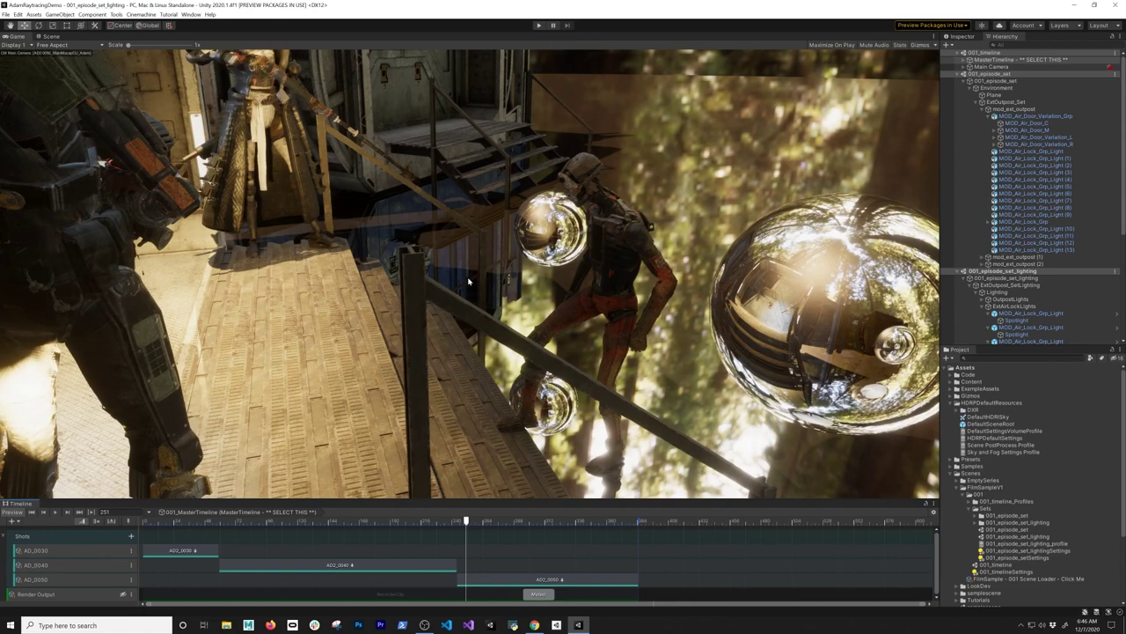
- Switch to the browser to view the Unity HDRI Pack page on the Asset Store, and return to Unity
key("alt+Tab")
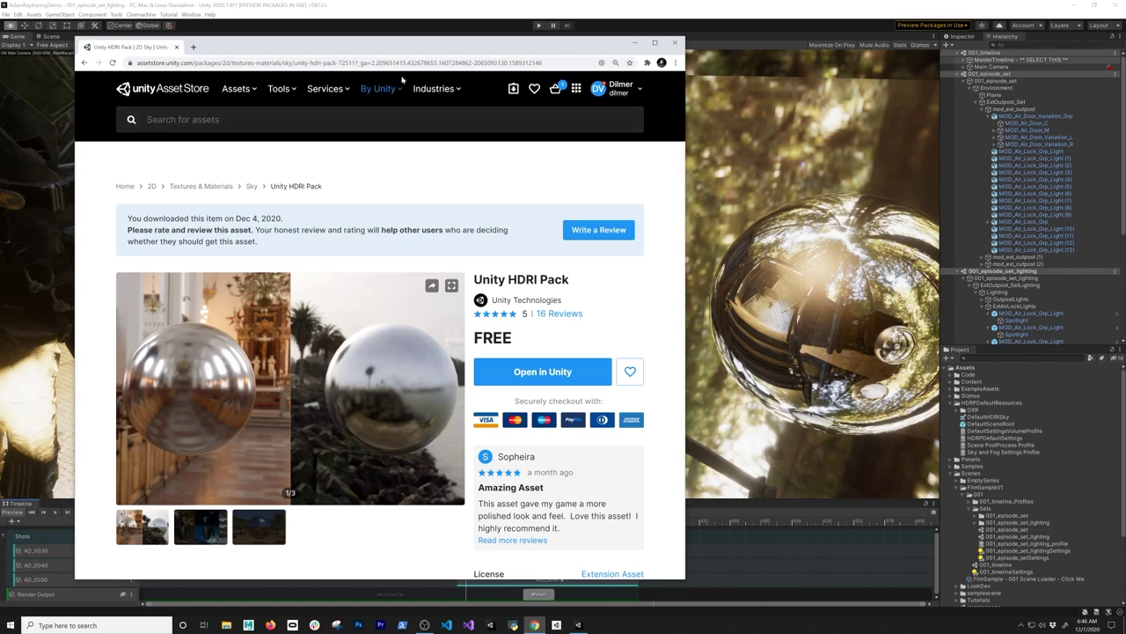
left_click_drag(422, 50, 586, 47)
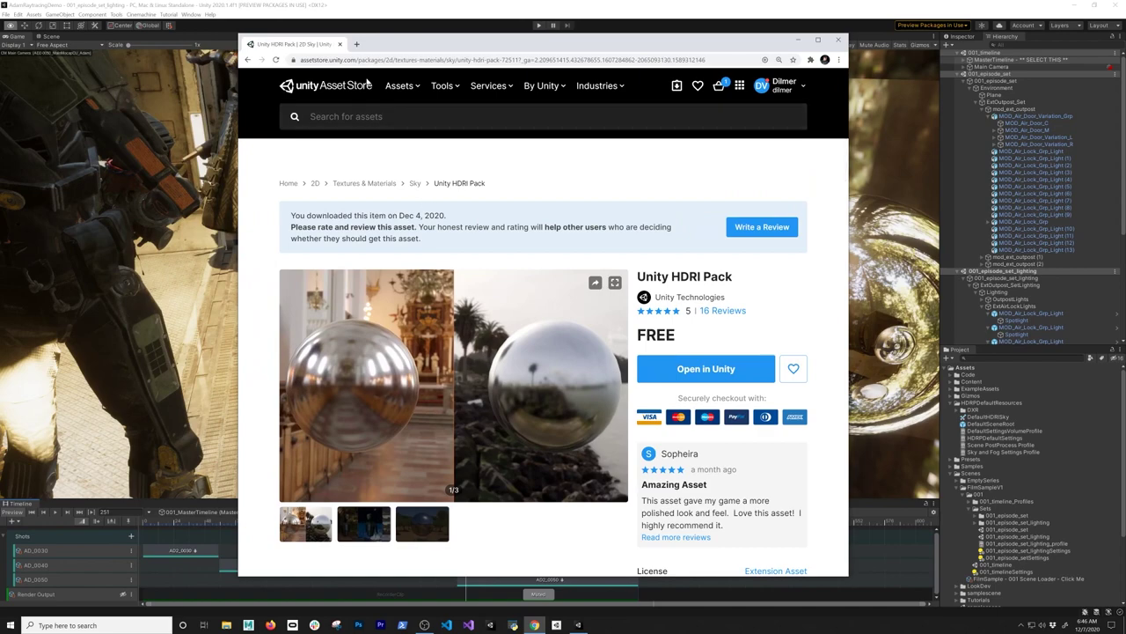
left_click(453, 26)
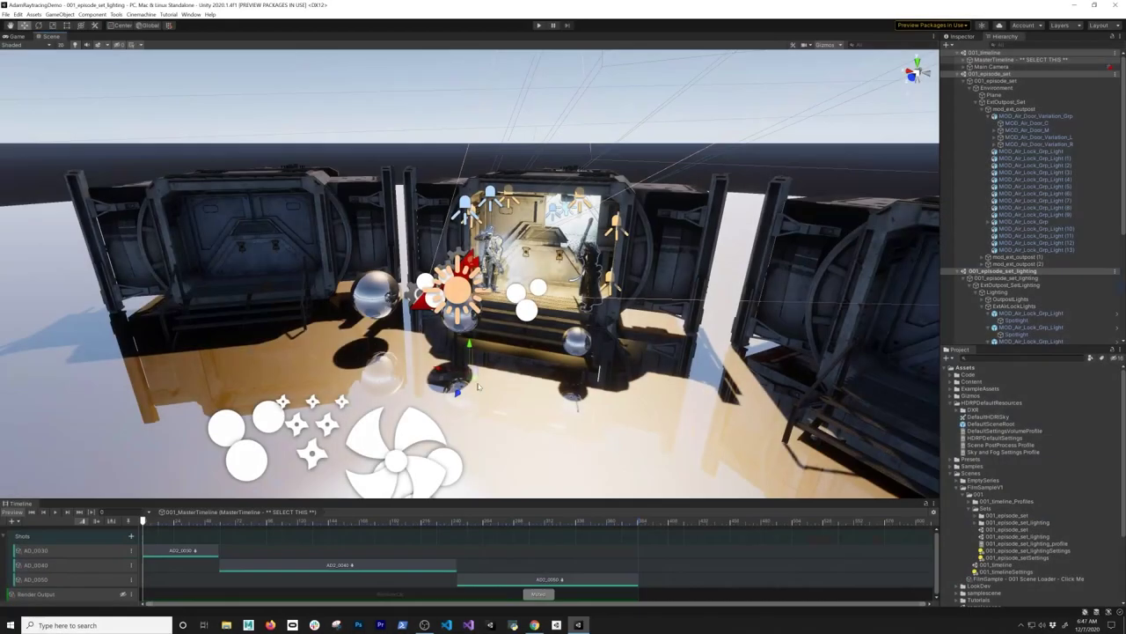
- Select the Volume object under SceneSettings and dock the Inspector as its own column between the Scene view and the Hierarchy
right_click_drag(497, 359, 495, 319)
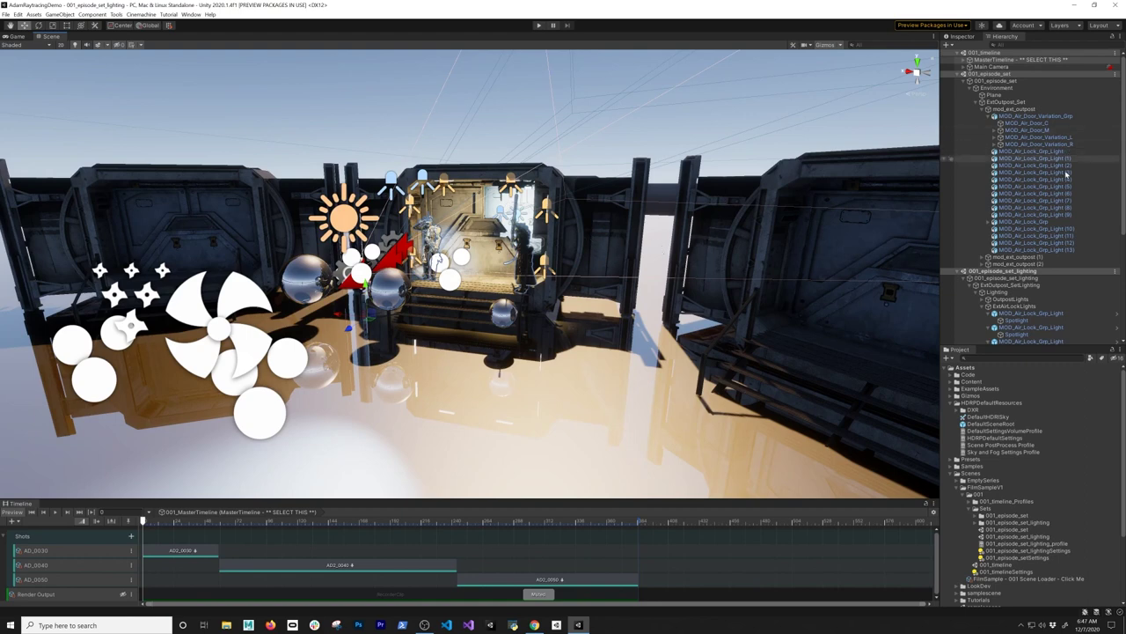
scroll(1023, 331, "down", 5)
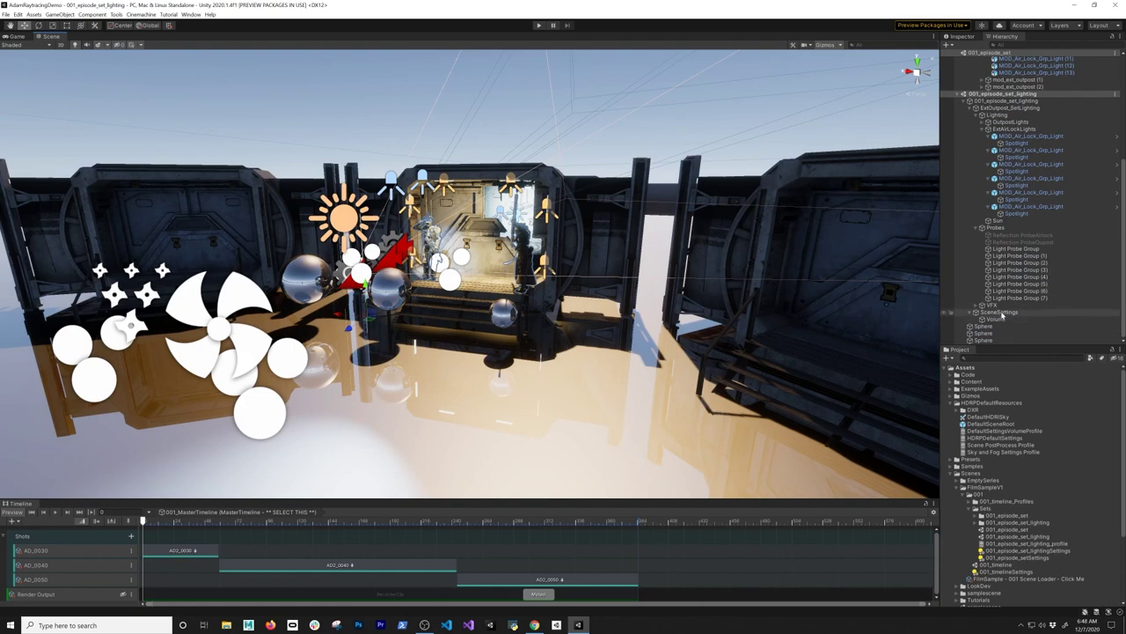
left_click(999, 319)
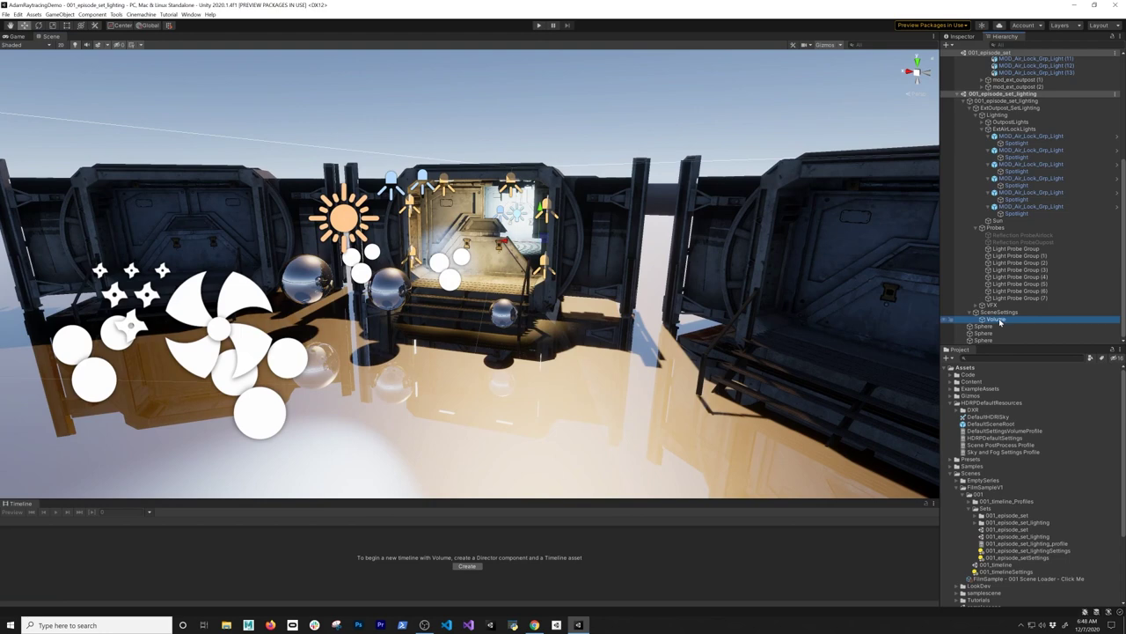
left_click(961, 37)
left_click_drag(959, 39, 874, 132)
left_click_drag(627, 166, 746, 168)
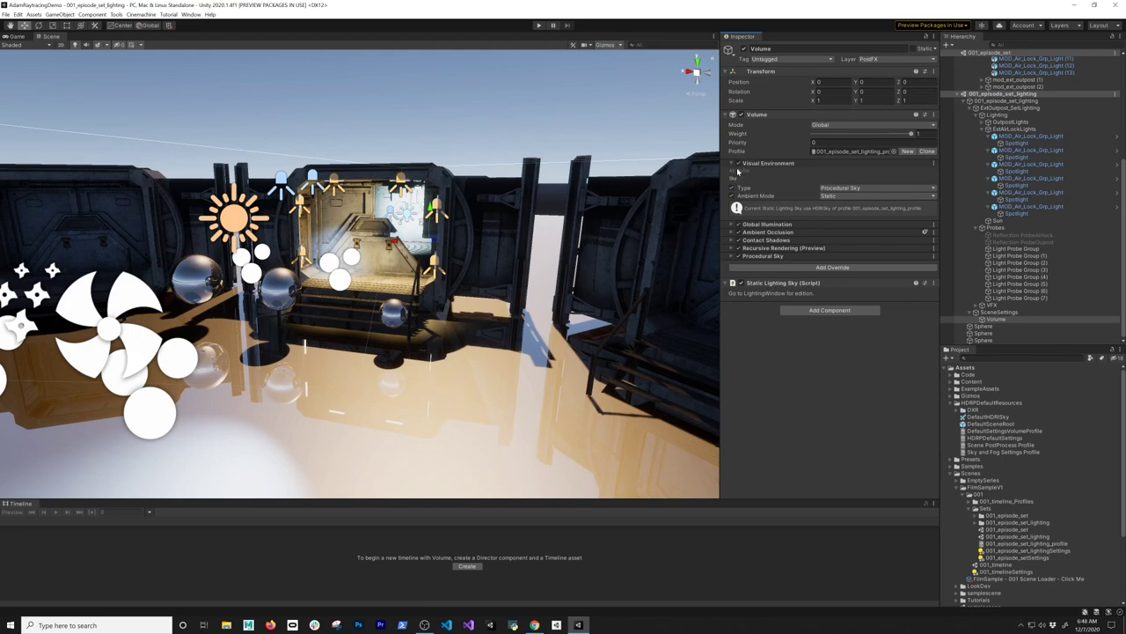
- Inspect the Main Camera's settings and return to the Volume object under SceneSettings
scroll(1012, 132, "up", 5)
left_click(1005, 70)
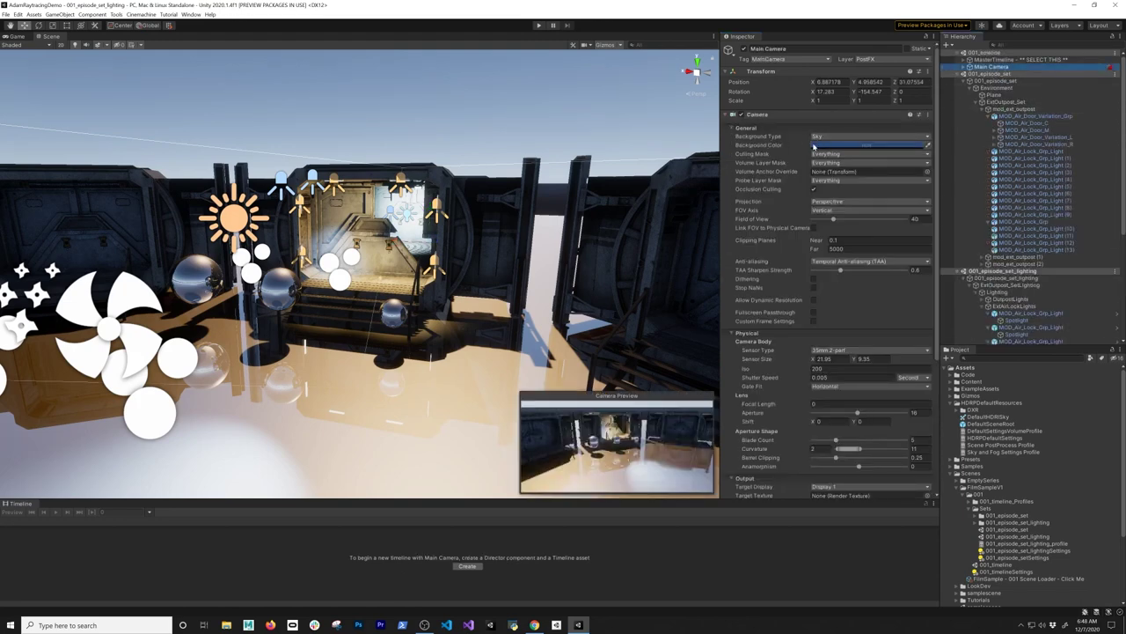
scroll(998, 316, "down", 5)
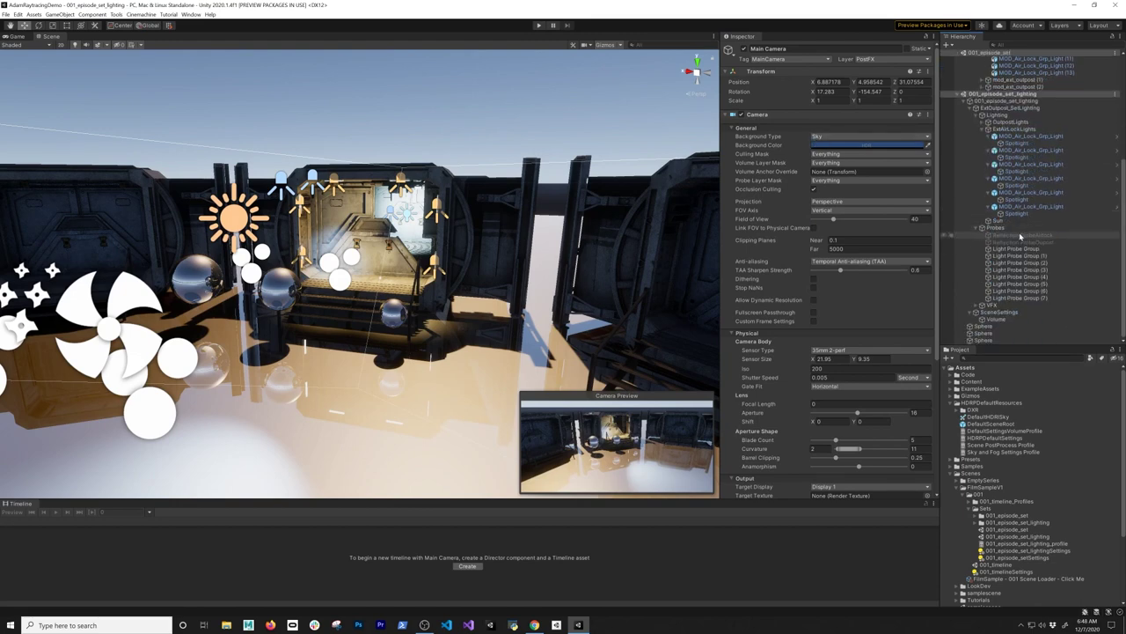
left_click(997, 319)
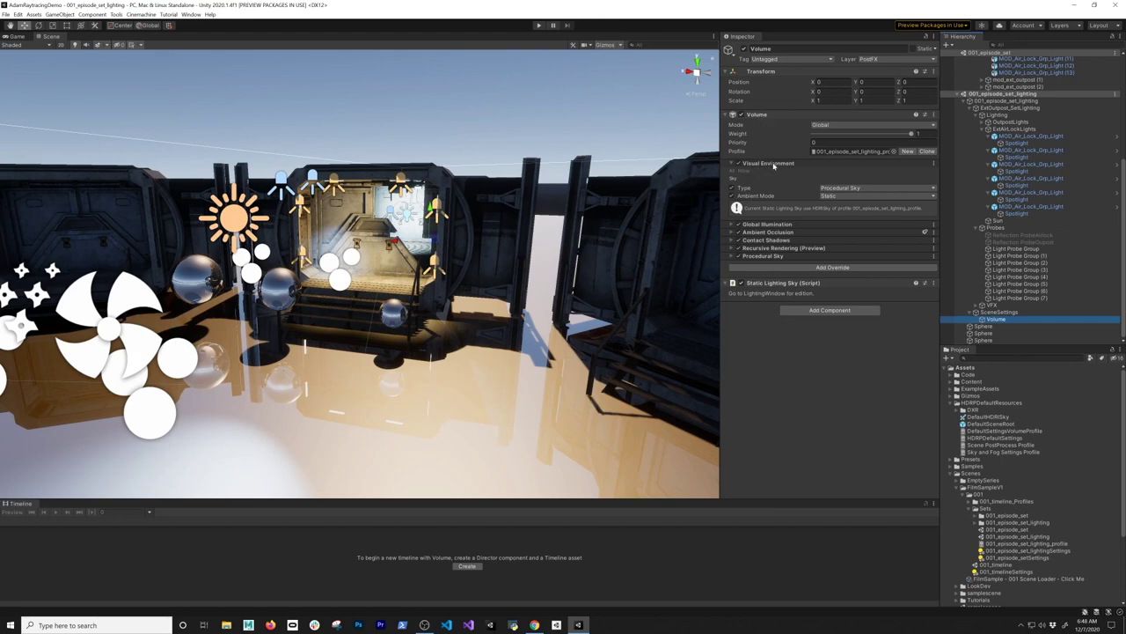
- Set the sky type in the Volume's Visual Environment override to None
left_click(792, 309)
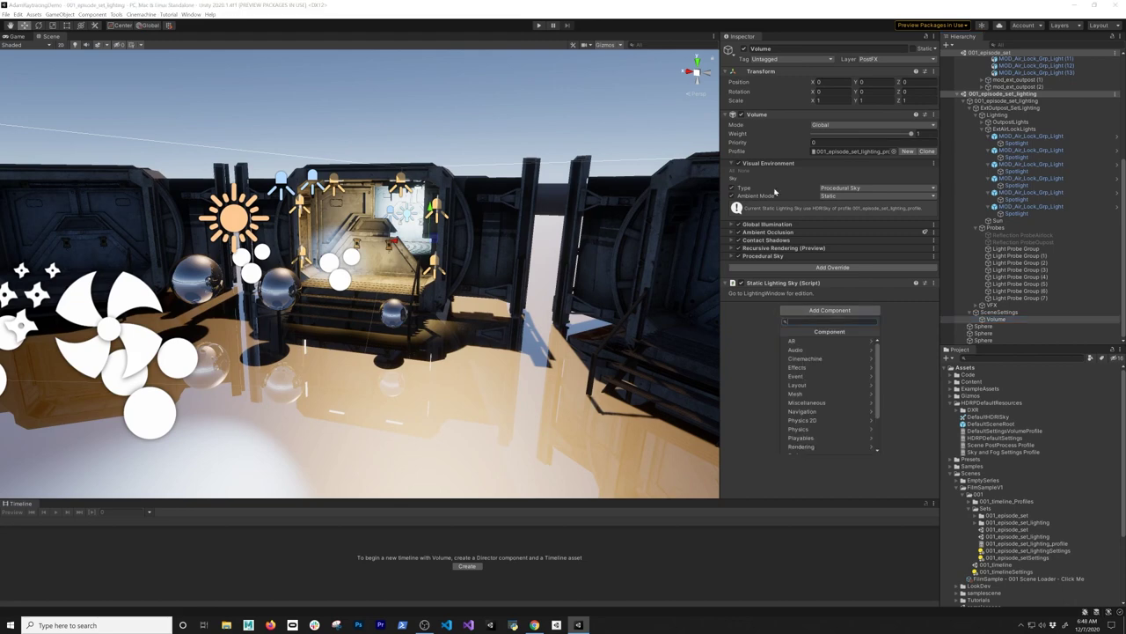
key("Escape")
left_click(801, 268)
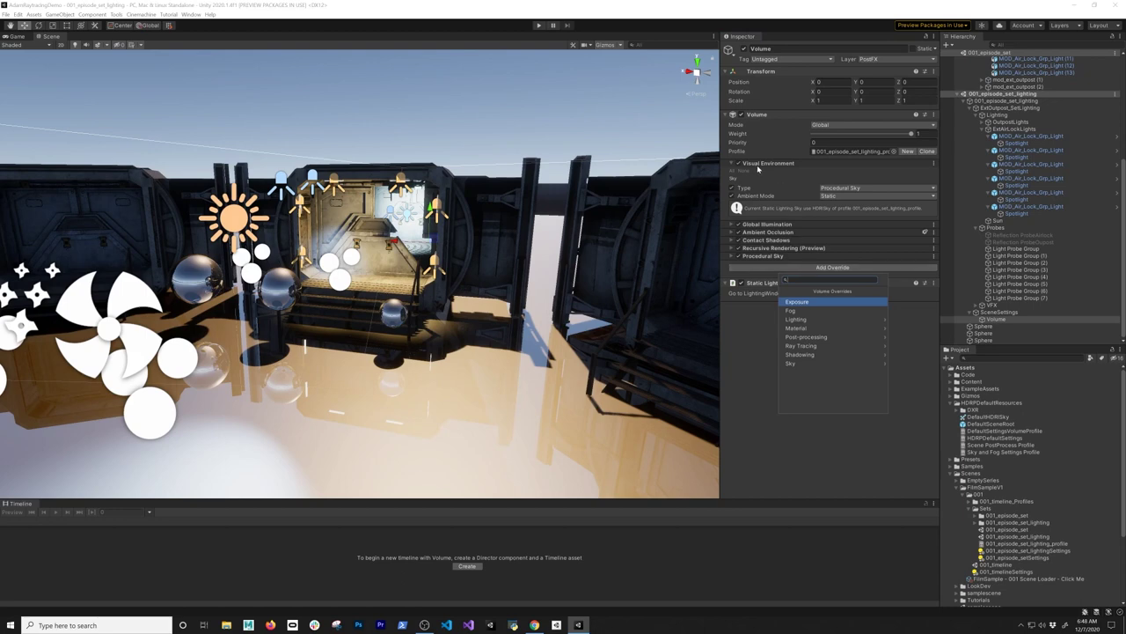
left_click(816, 189)
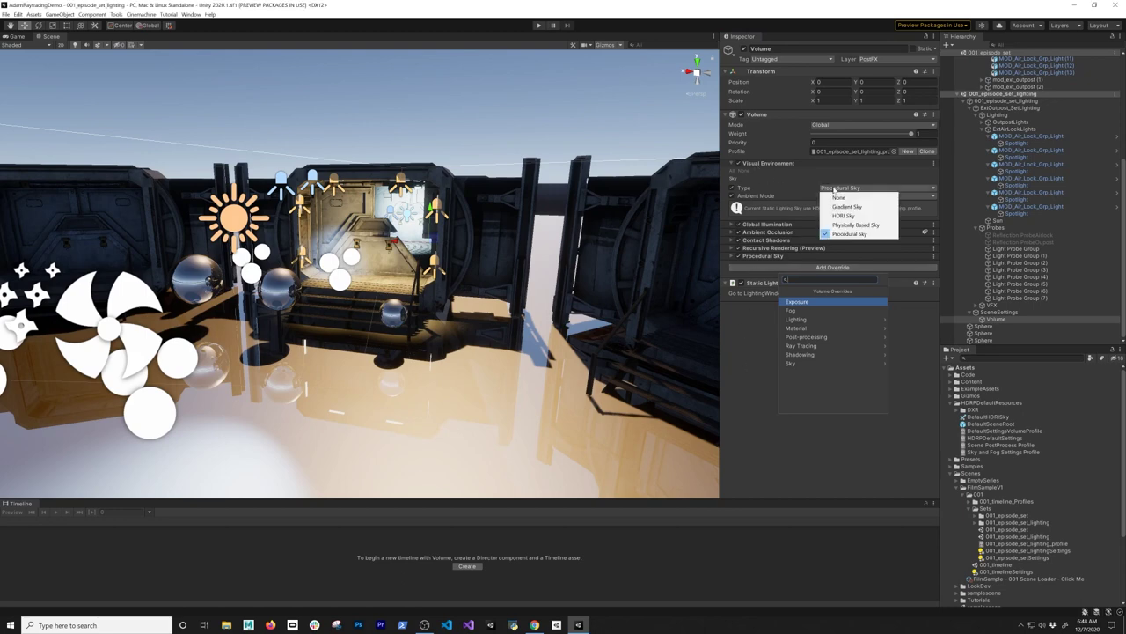
left_click(839, 194)
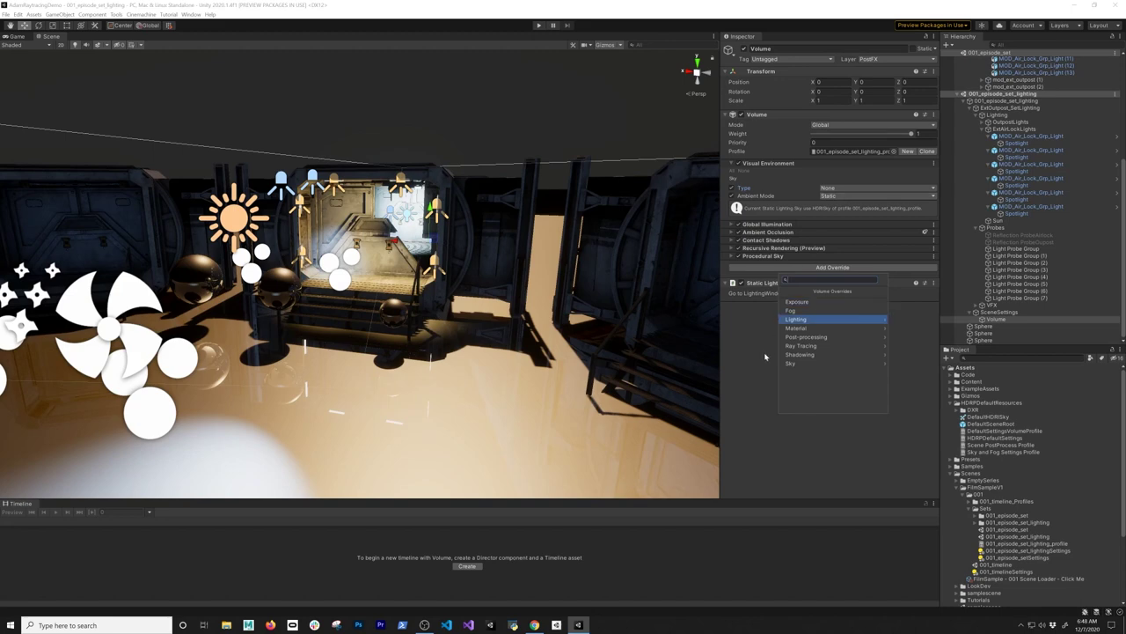
left_click(911, 324)
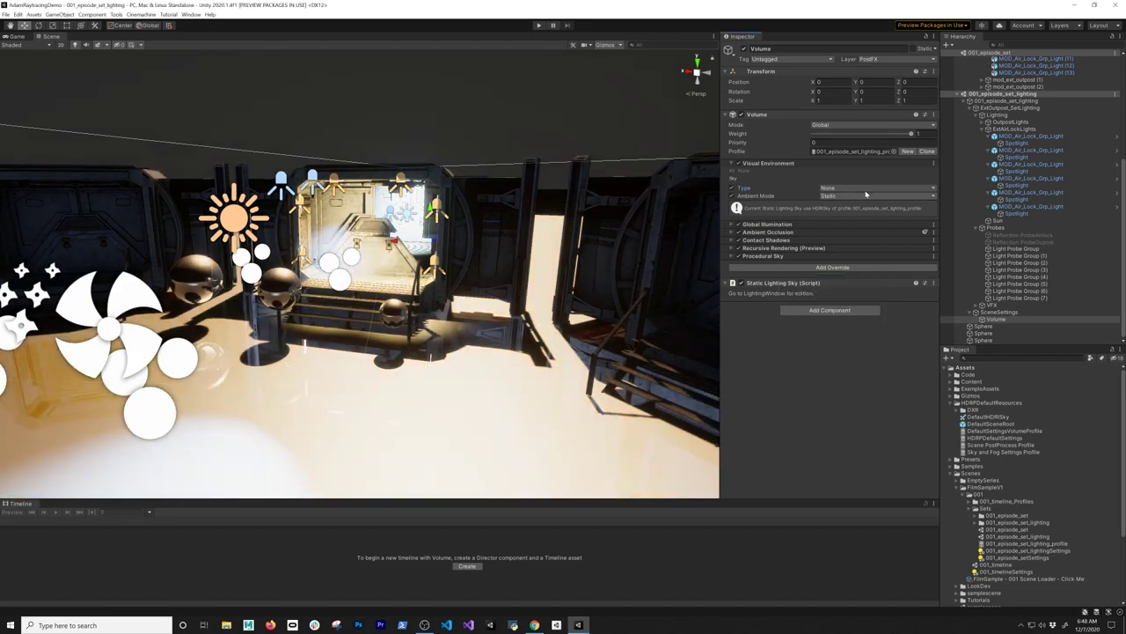
- Check the Procedural Sky settings and add an HDRI Sky override to the Volume
left_click(757, 256)
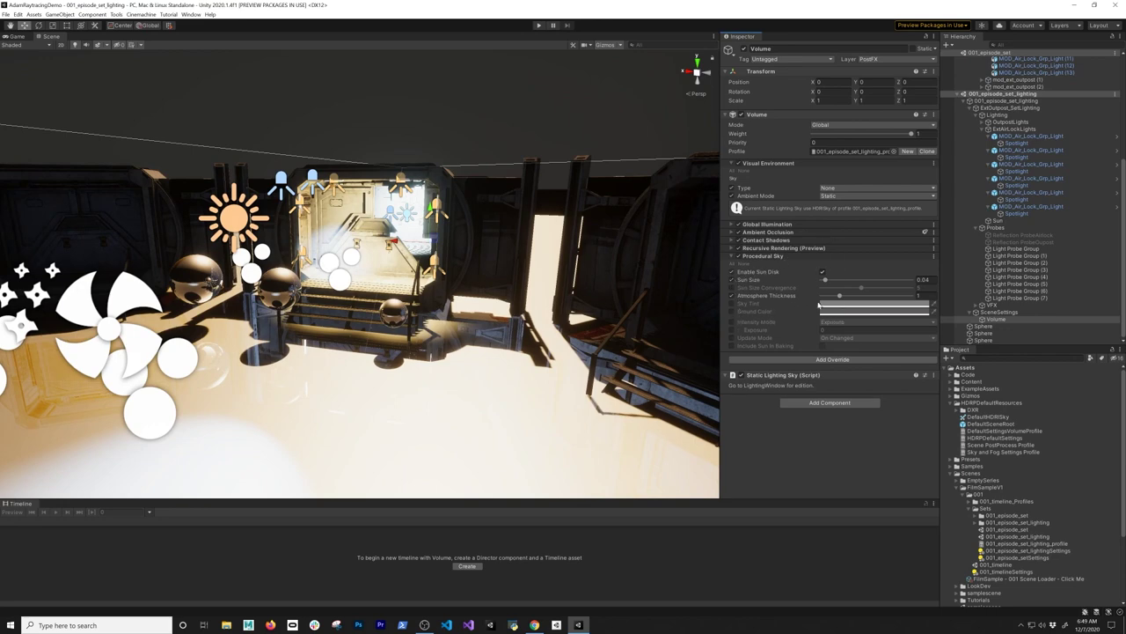
left_click(782, 256)
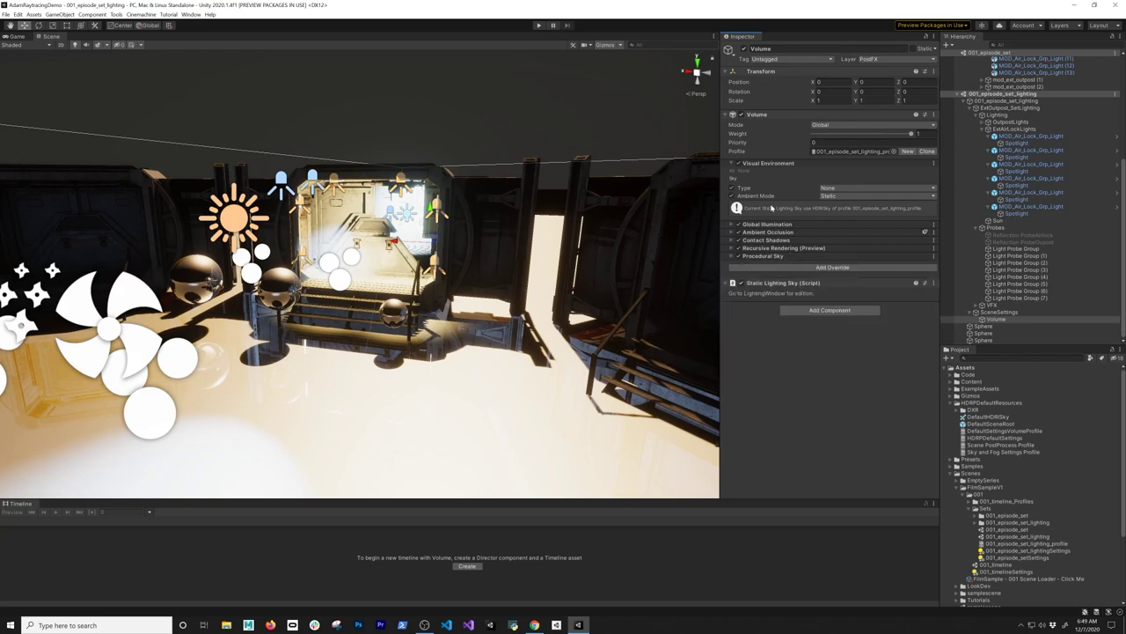
left_click(773, 268)
type("hdri")
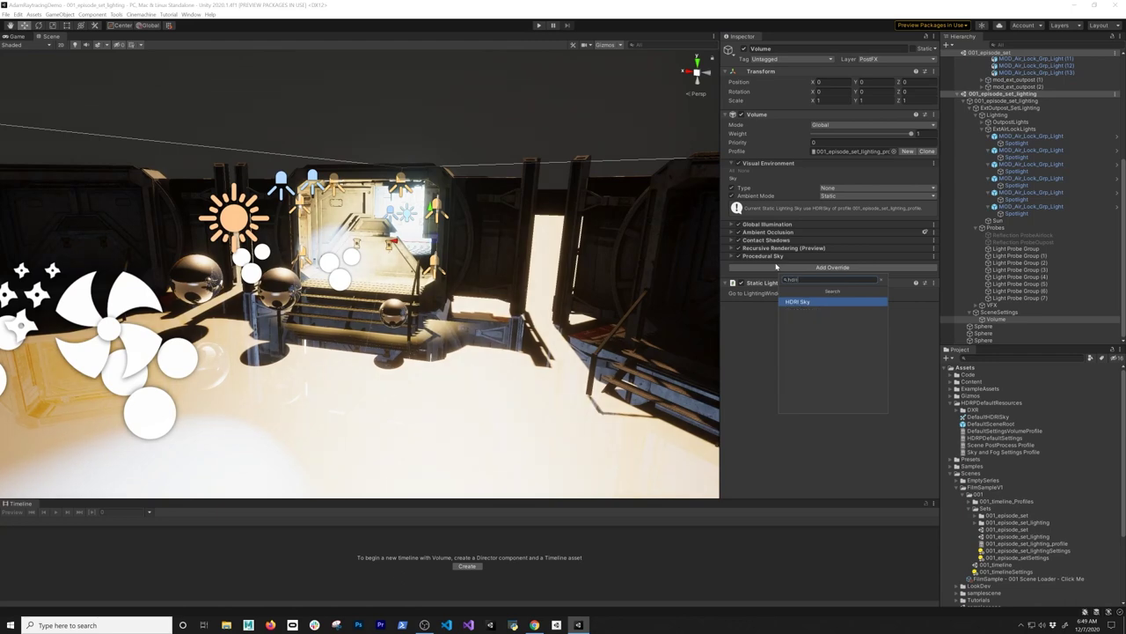
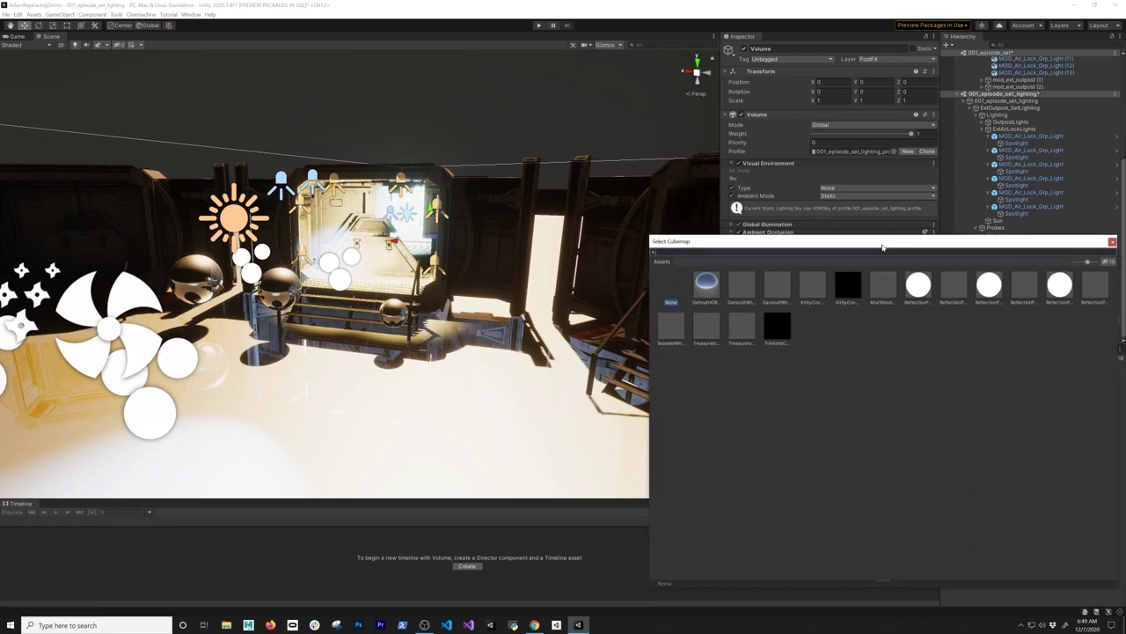
- Browse the available cubemaps and assign MuirWoodWhiteBalanced to the HDRI Sky override
left_click(691, 296)
left_click(727, 296)
left_click(762, 296)
left_click(834, 297)
left_click(867, 296)
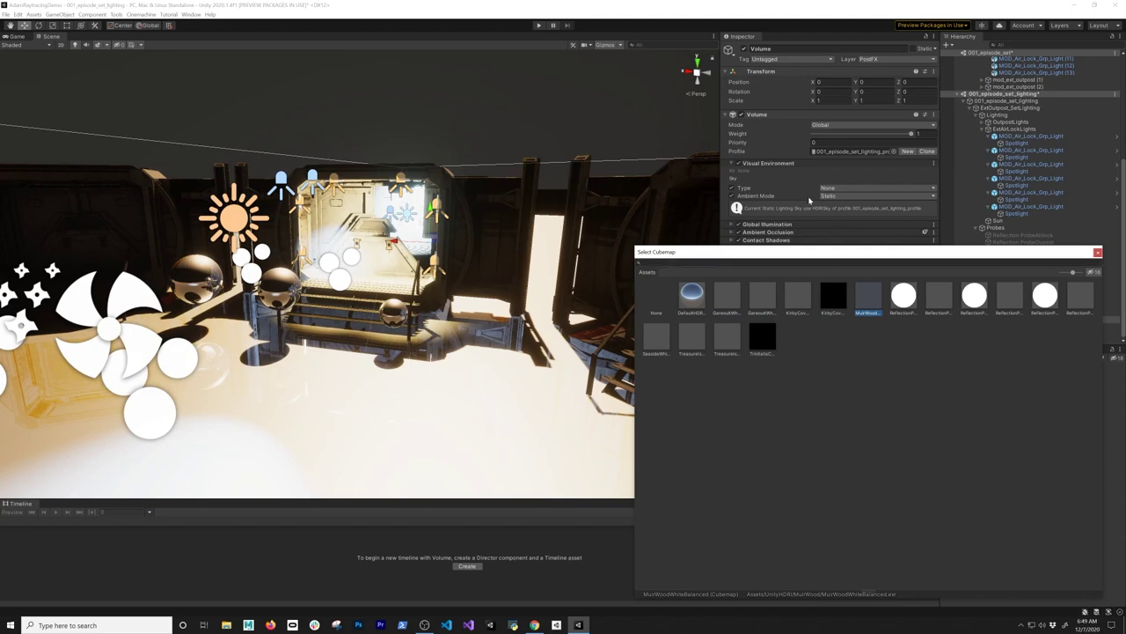
left_click(1097, 252)
- Set the sky type in the Volume's Visual Environment override to HDRI Sky
left_click(847, 189)
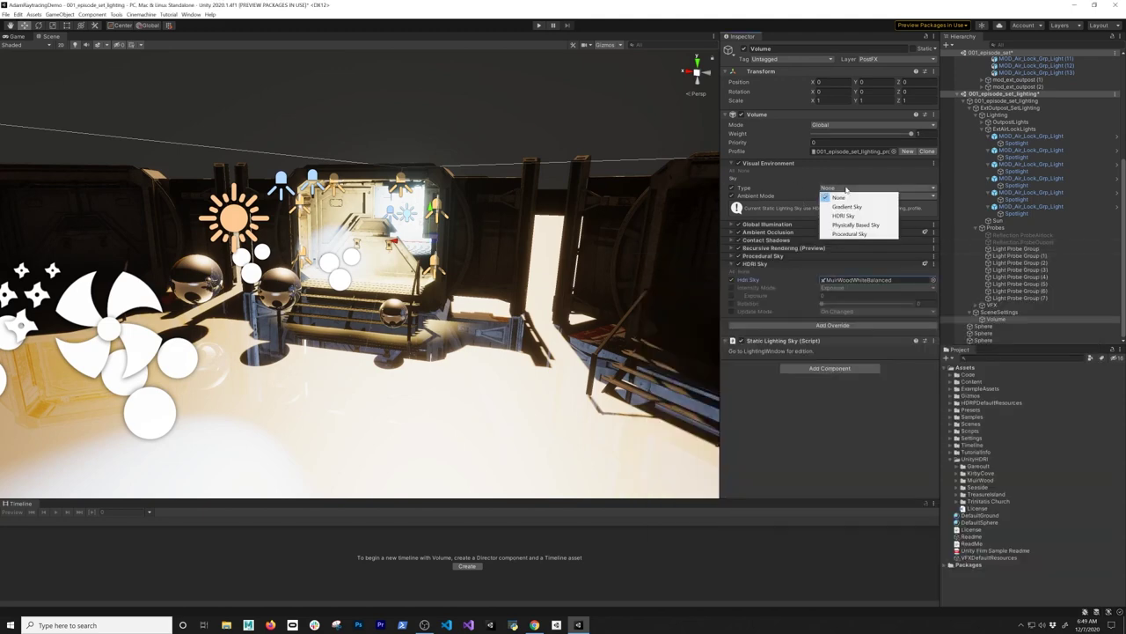
left_click(846, 196)
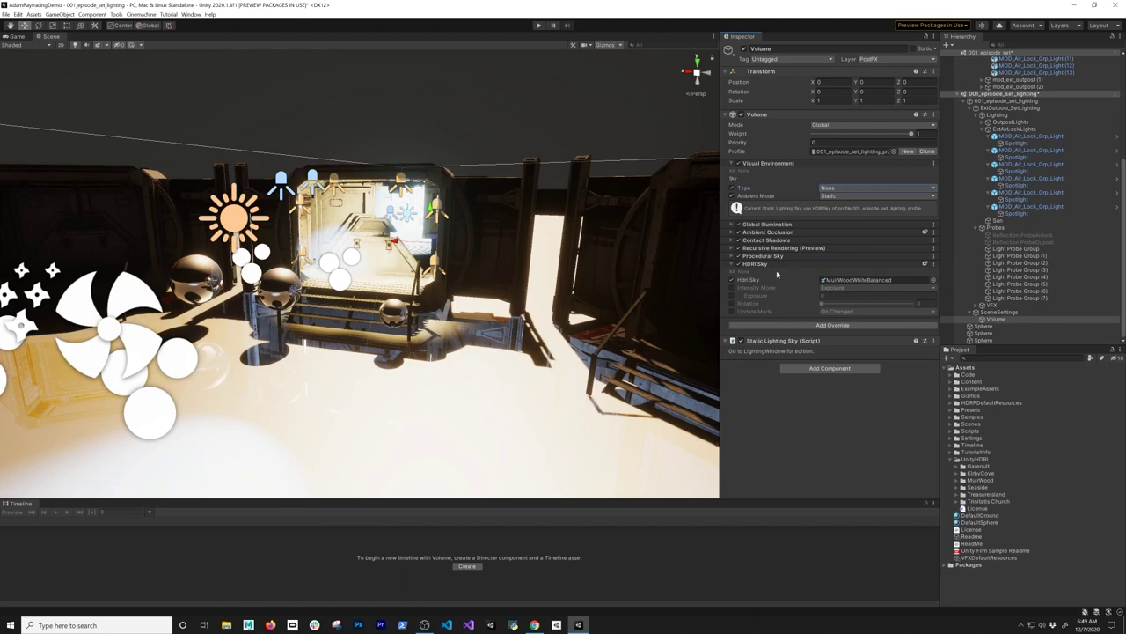
left_click(850, 189)
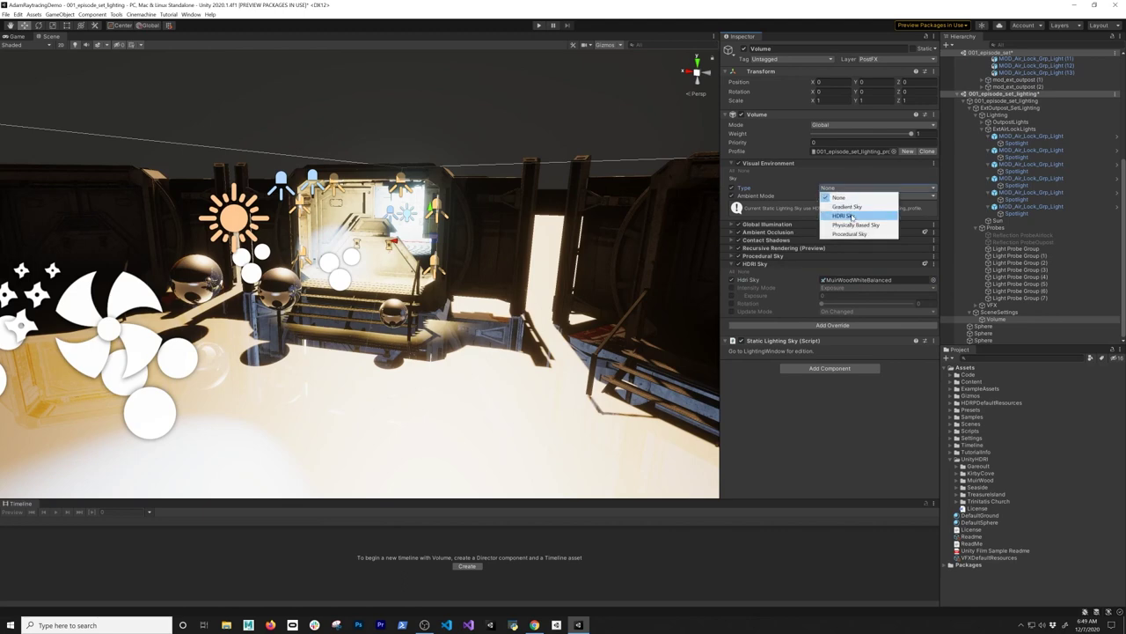
left_click(847, 216)
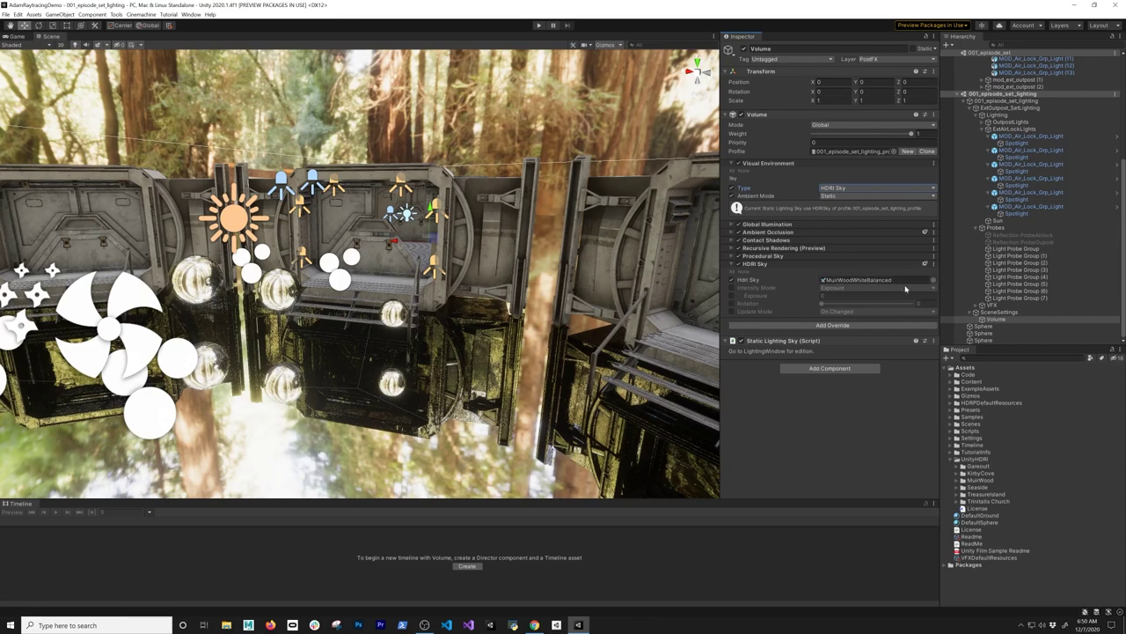
- Reselect the MuirWoodWhiteBalanced cubemap for the HDRI Sky and examine the surrounding forest in the Scene view
left_click(933, 279)
double_click(889, 309)
left_click_drag(510, 291, 776, 296, "alt")
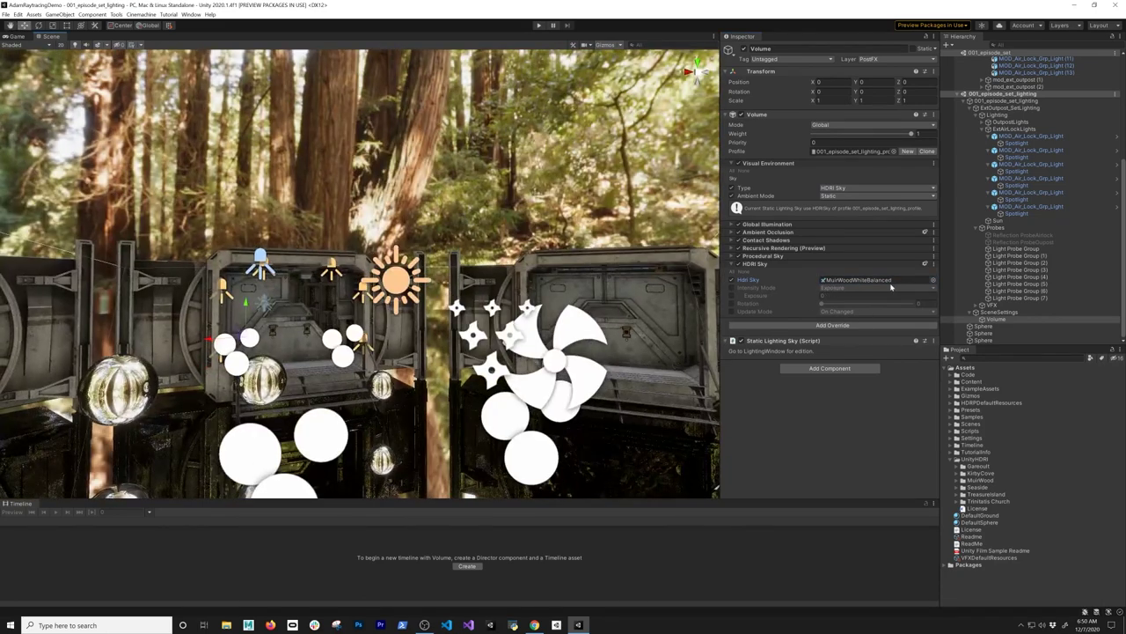
- Preview the other available cubemaps on the HDRI Sky override and reassign MuirWoodWhiteBalanced
left_click(933, 279)
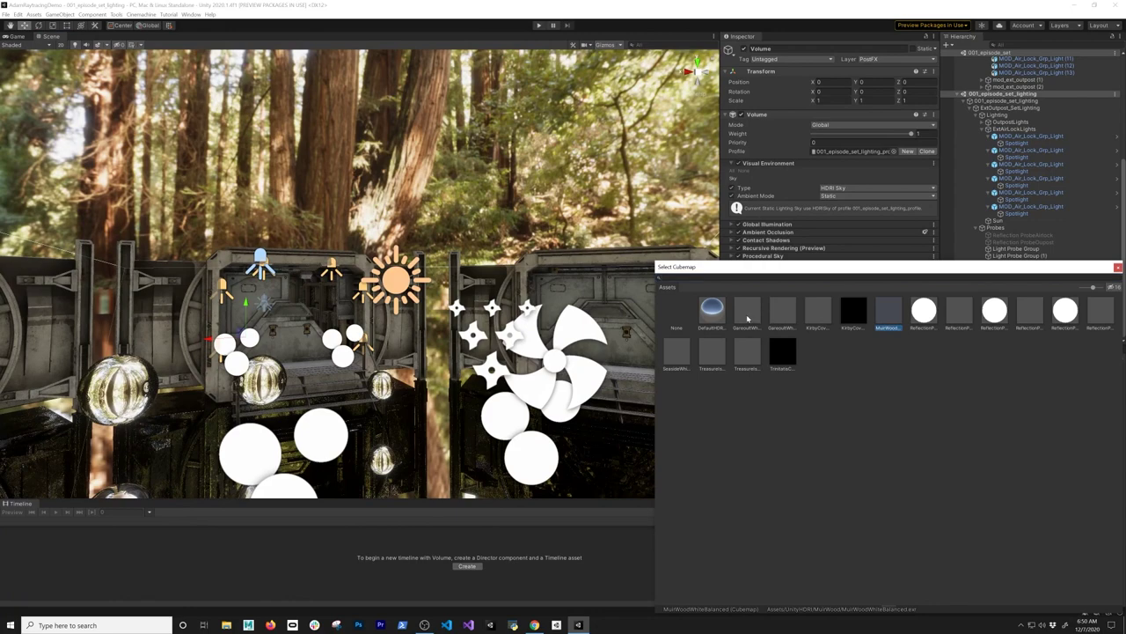
left_click(747, 312)
key("Right")
key("Right")
key("Right")
key("Right")
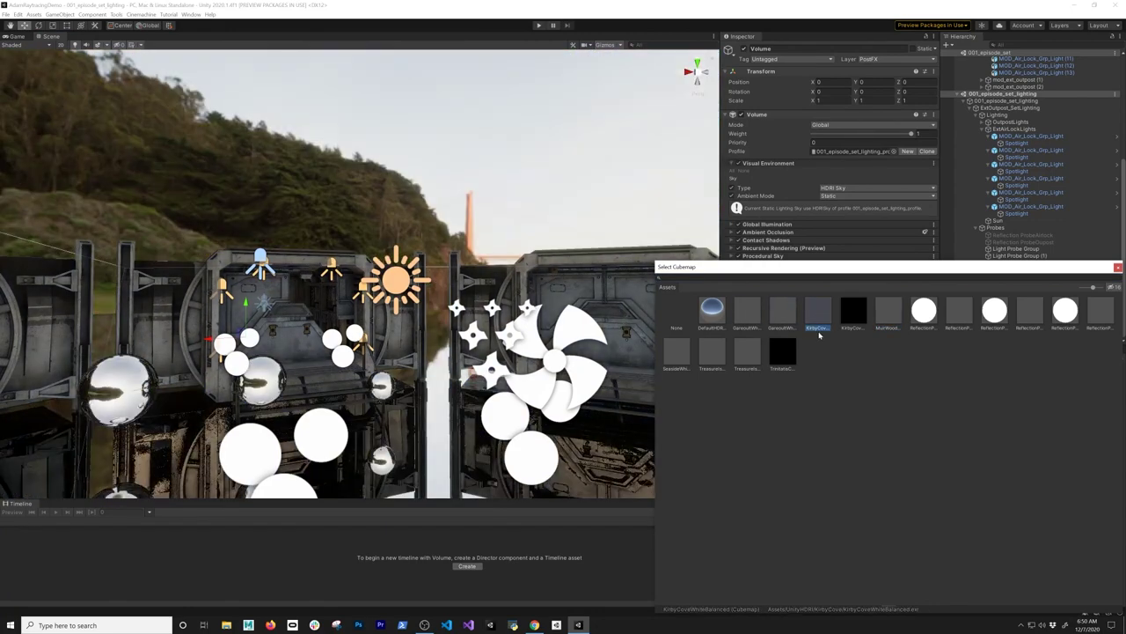
key("Left")
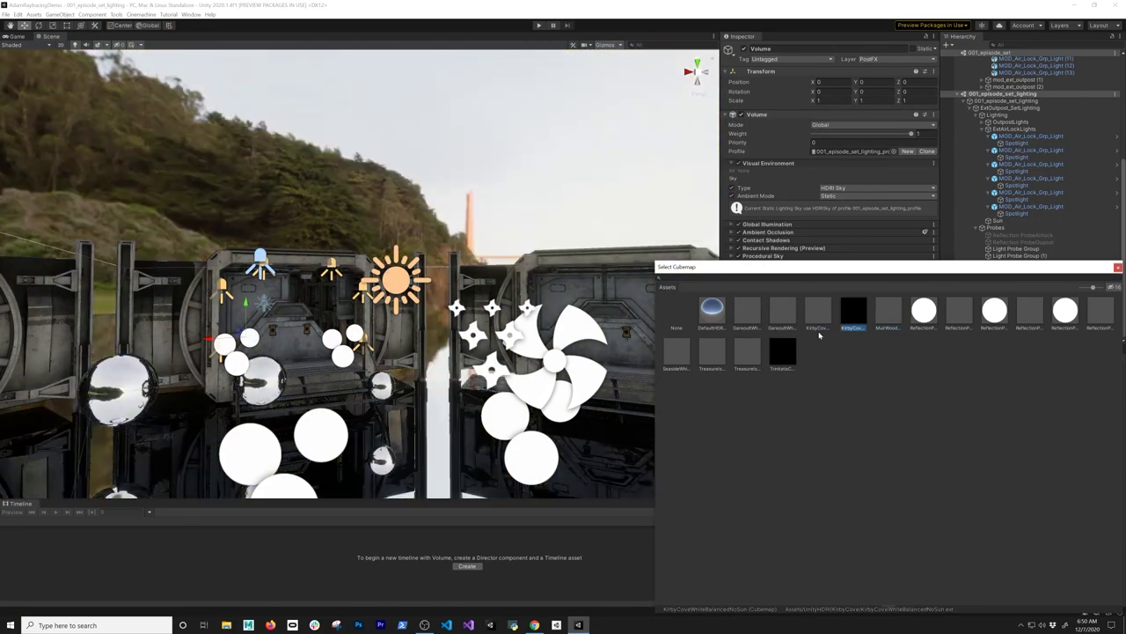
key("Right")
key("Right")
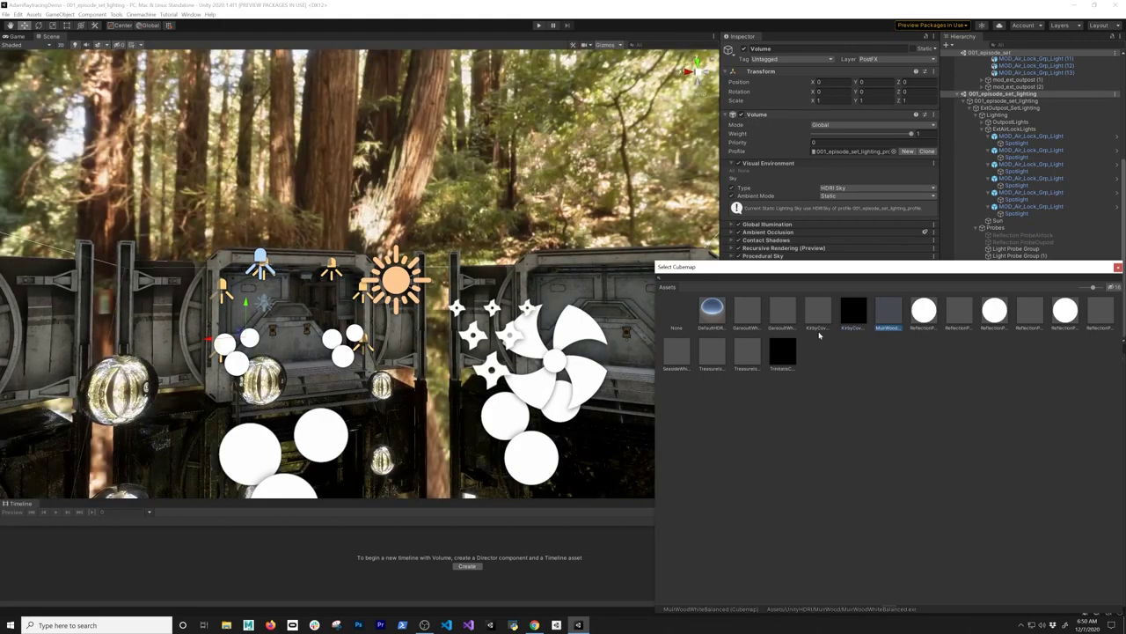
key("Right")
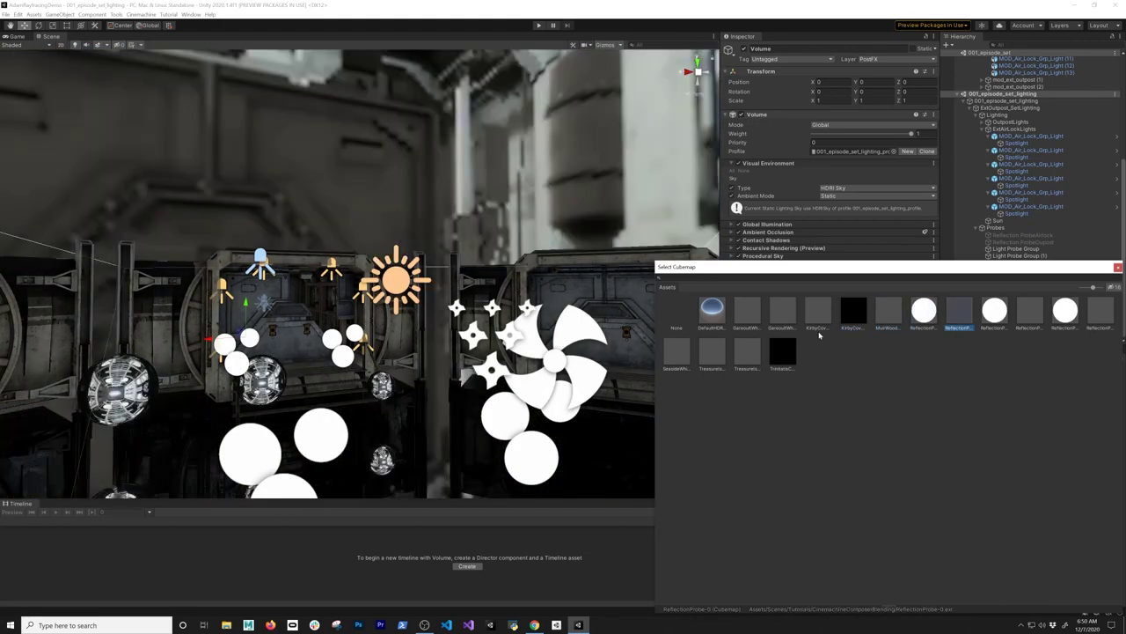
key("Right")
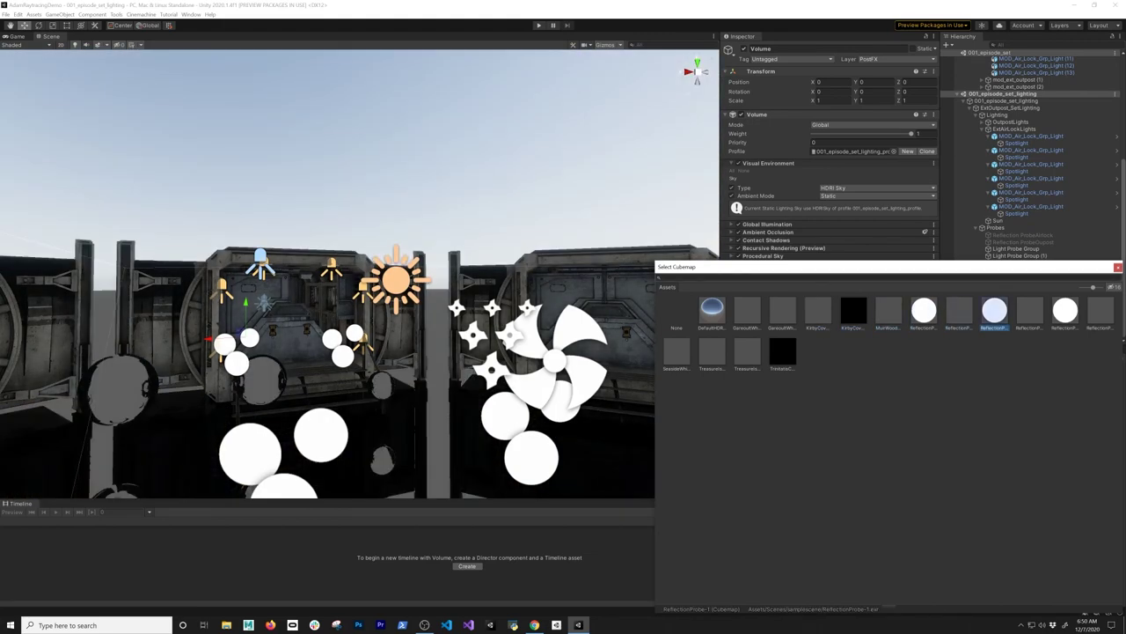
left_click(886, 318)
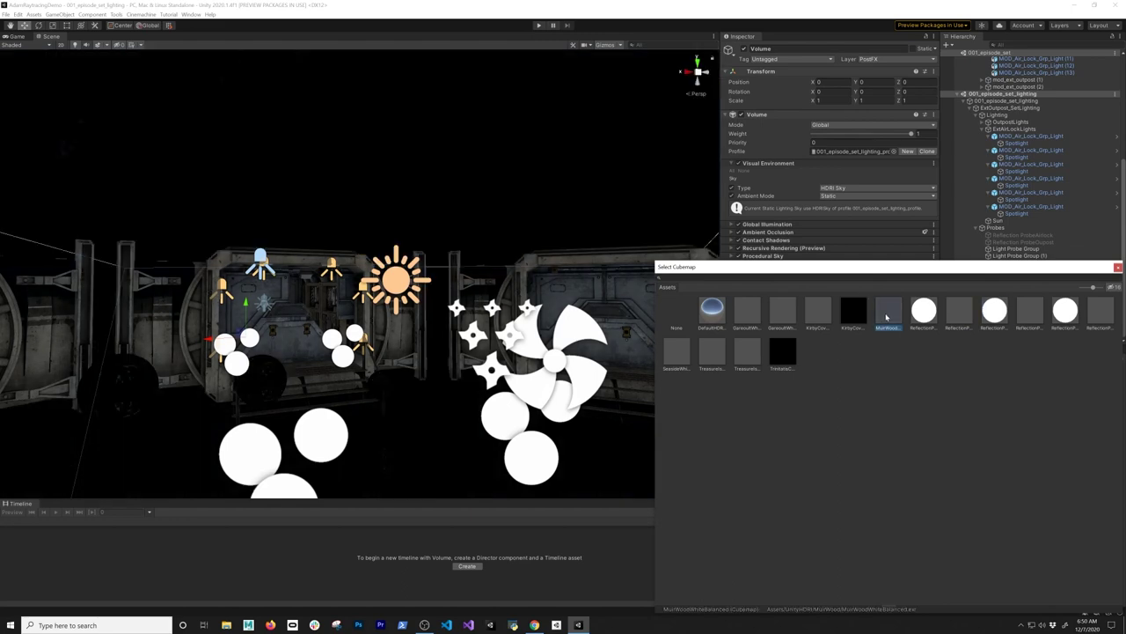
double_click(886, 318)
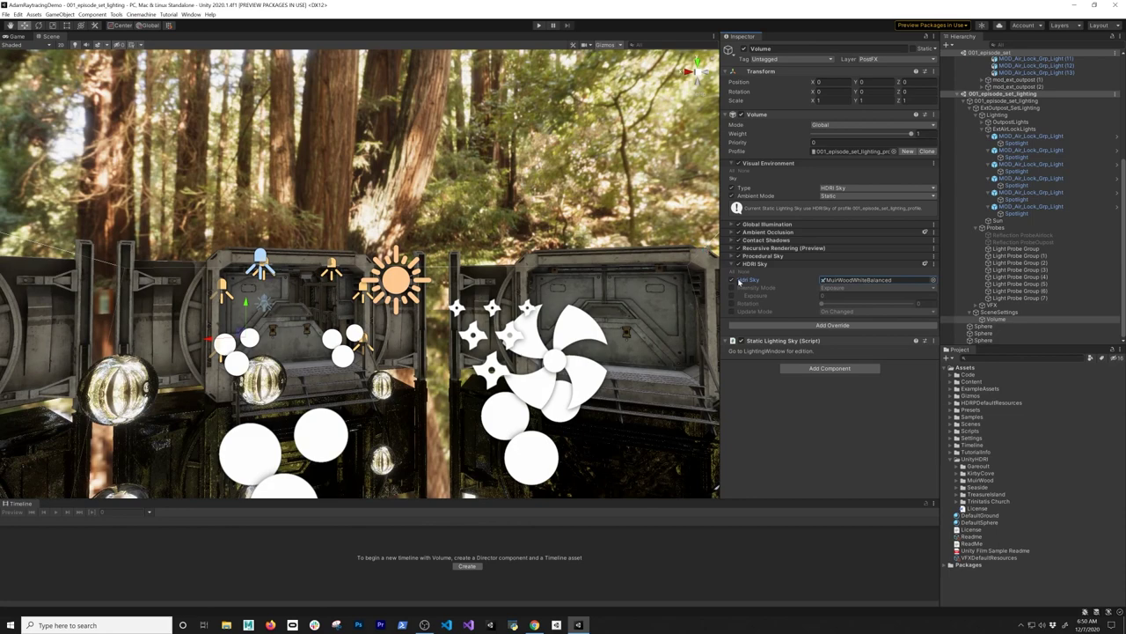
- Enable the HDRI Sky's Intensity Mode and Exposure overrides, keep the mode at Exposure, and set the exposure to 0.2
left_click_drag(599, 292, 489, 340, "alt")
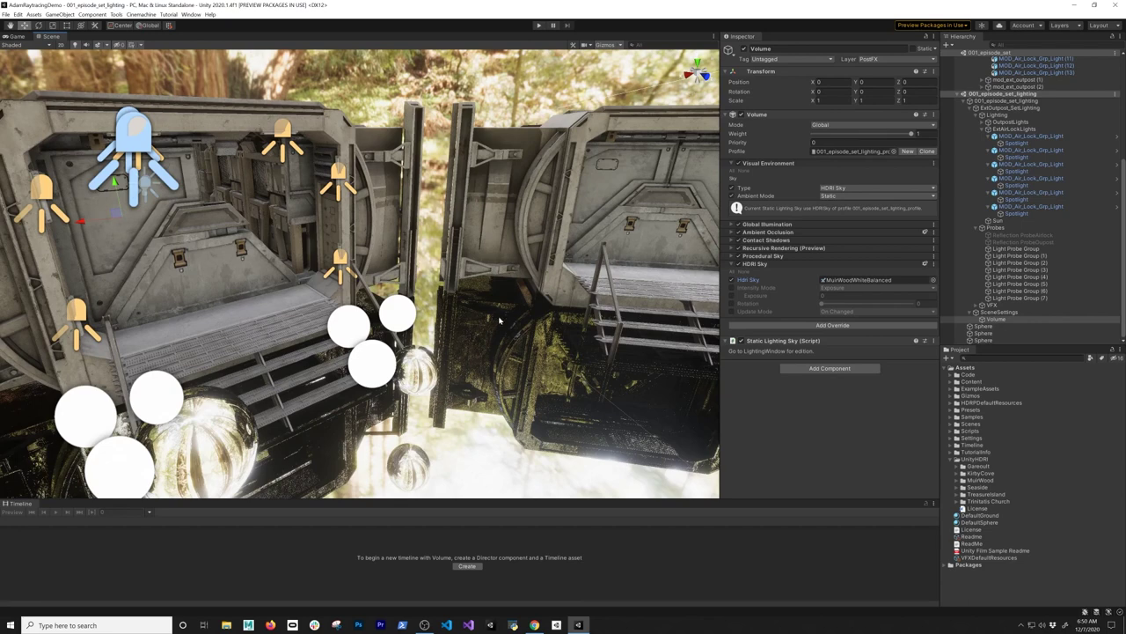
left_click(732, 288)
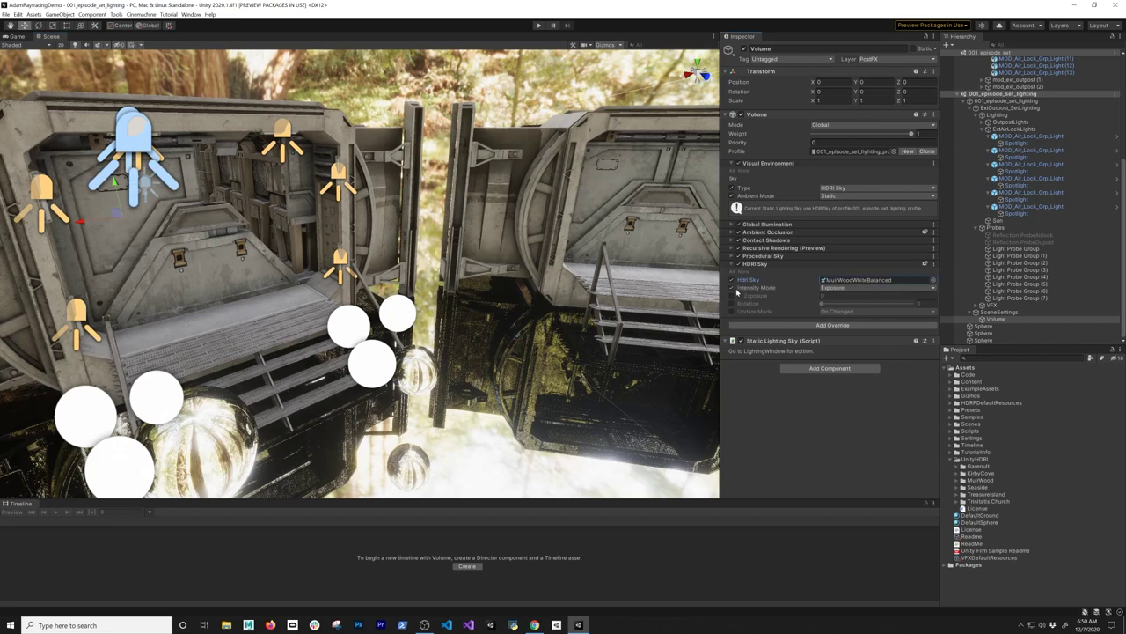
left_click(845, 288)
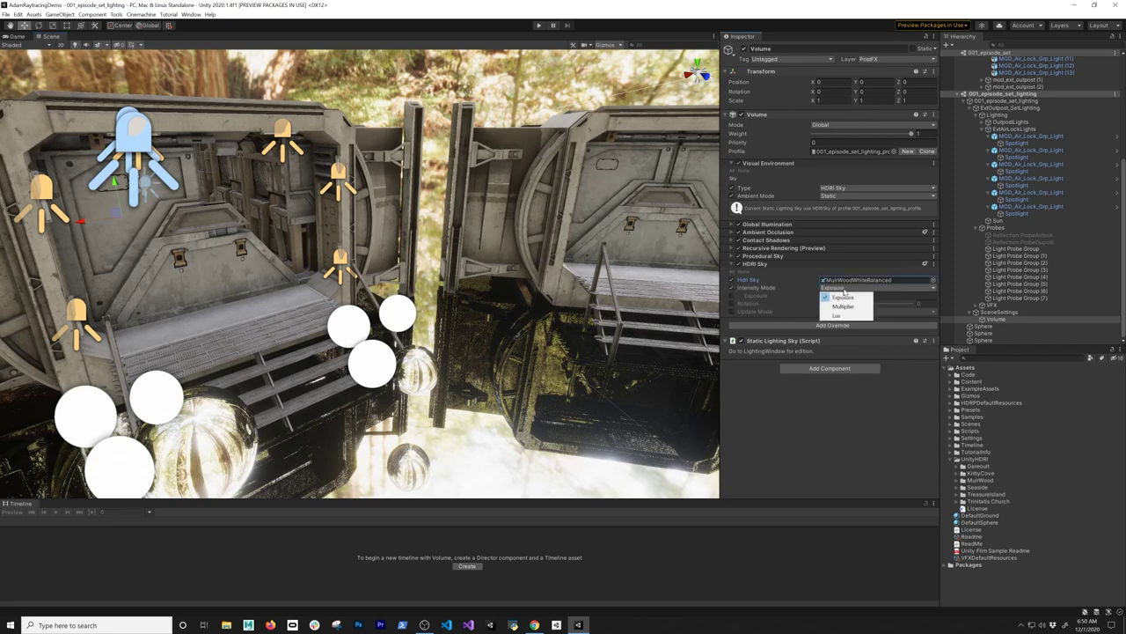
left_click(842, 296)
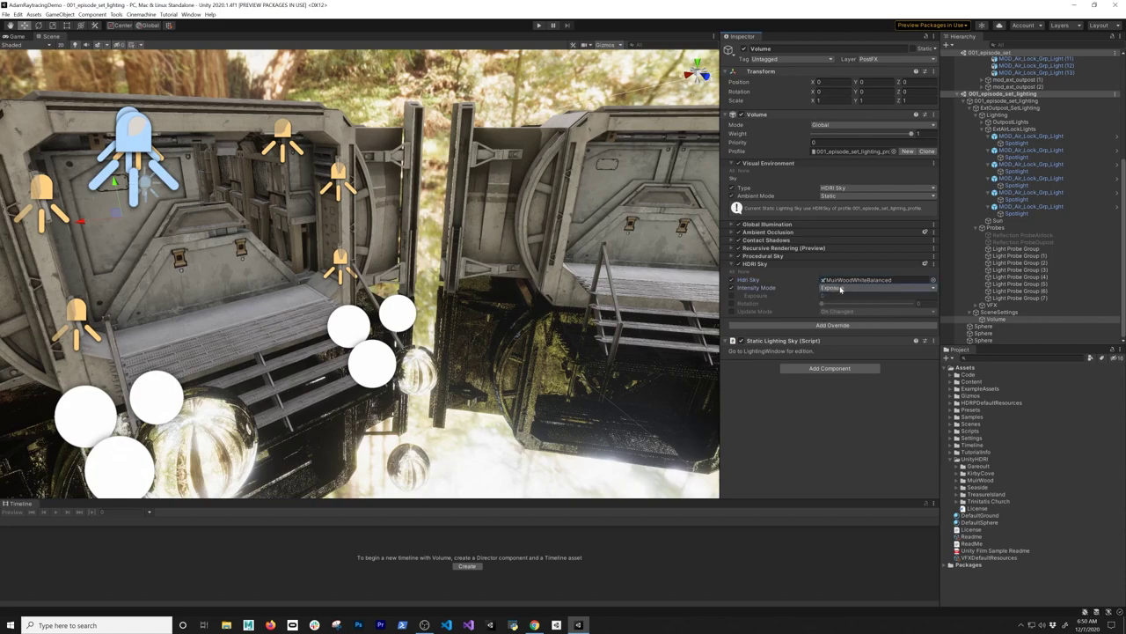
left_click(732, 295)
left_click_drag(763, 295, 755, 302)
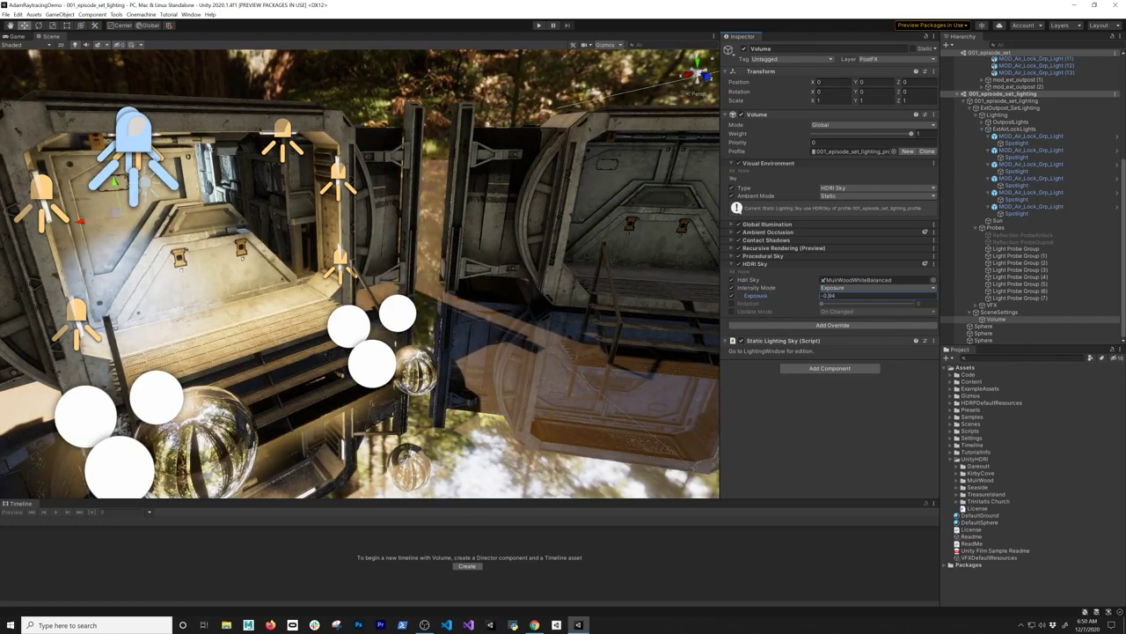
type("0")
key("Return")
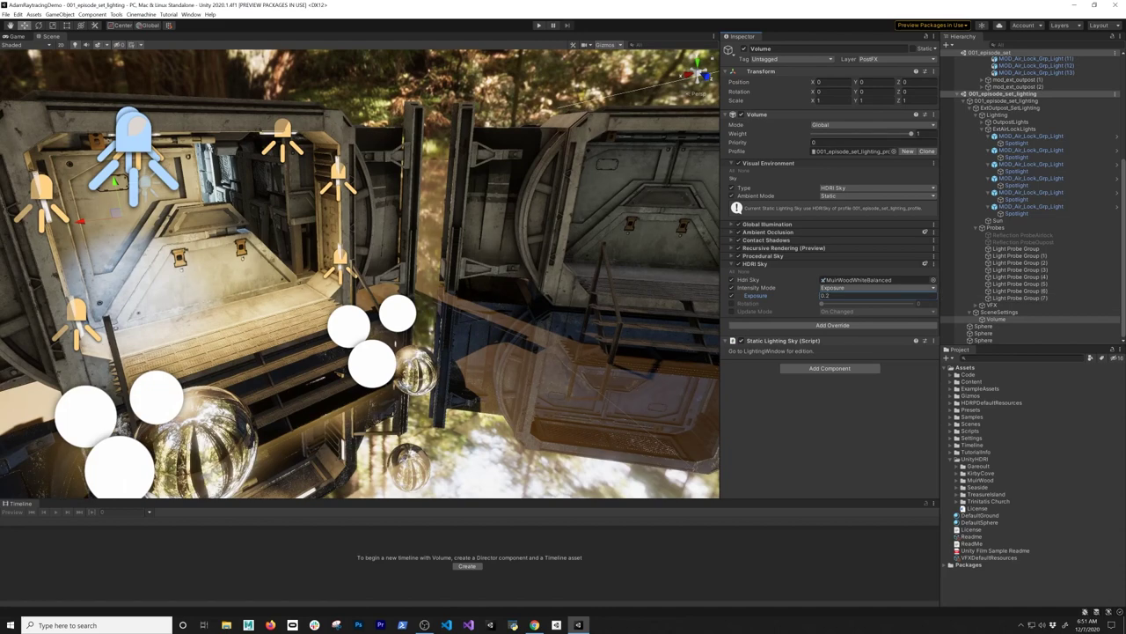
- Try rotating the HDRI Sky to 123 and turn its Rotation override off again
left_click(733, 304)
left_click_drag(820, 308, 868, 310)
left_click_drag(566, 342, 948, 300, "alt")
mouse_move(868, 303)
left_mouse_down()
mouse_move(823, 307)
mouse_move(853, 314)
left_mouse_up()
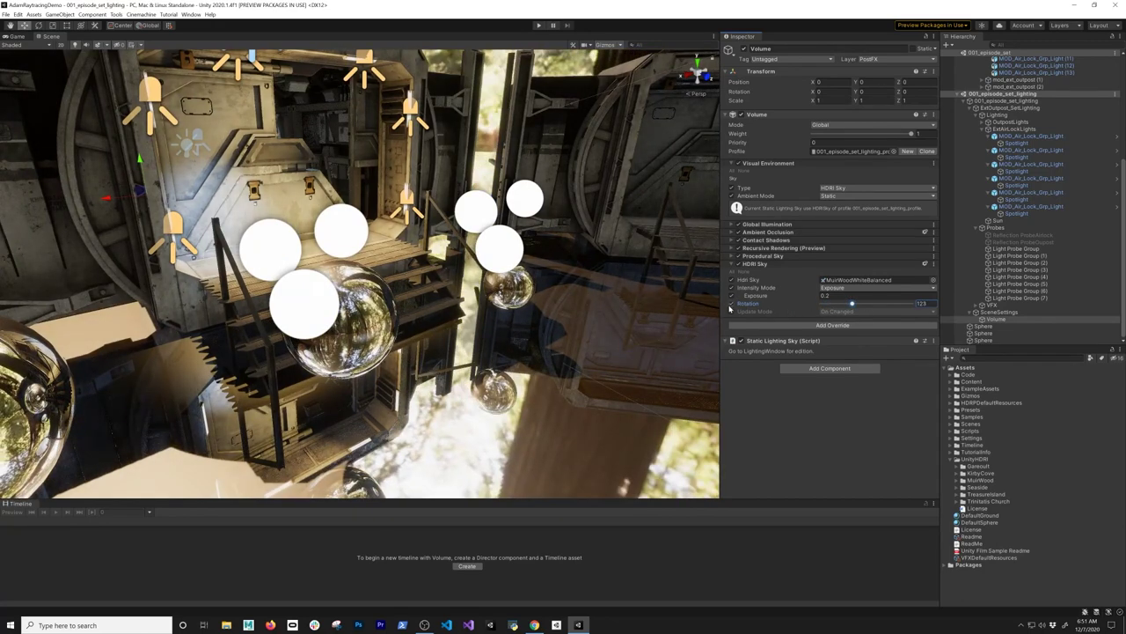
left_click(733, 304)
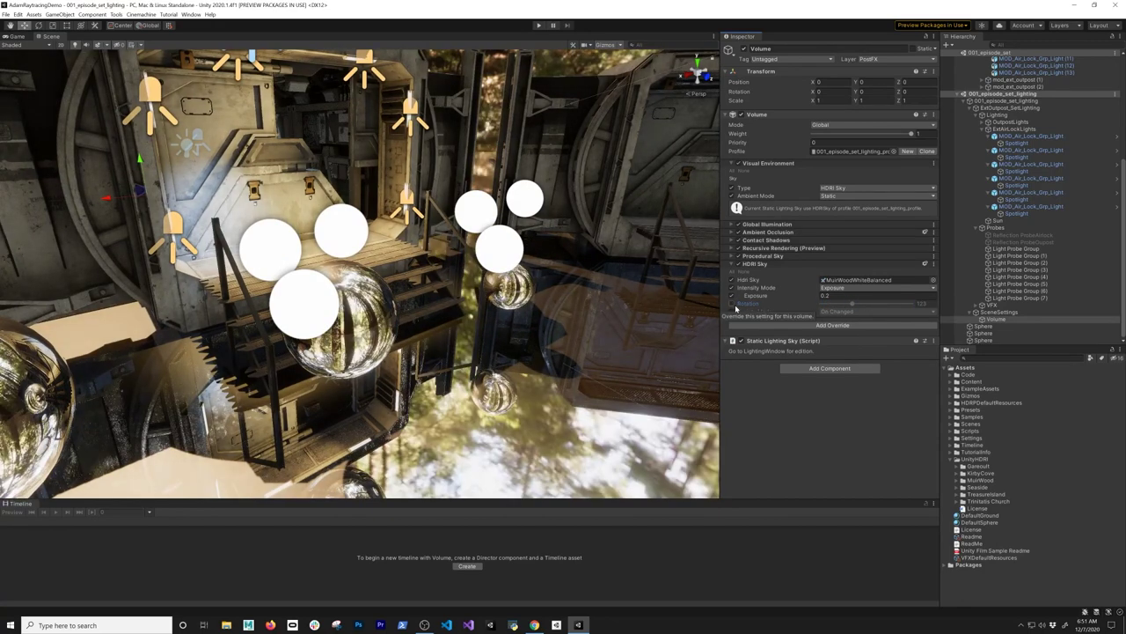
- Enable the HDRI Sky's Update Mode override, check its available options, and disable the override again
left_click(732, 311)
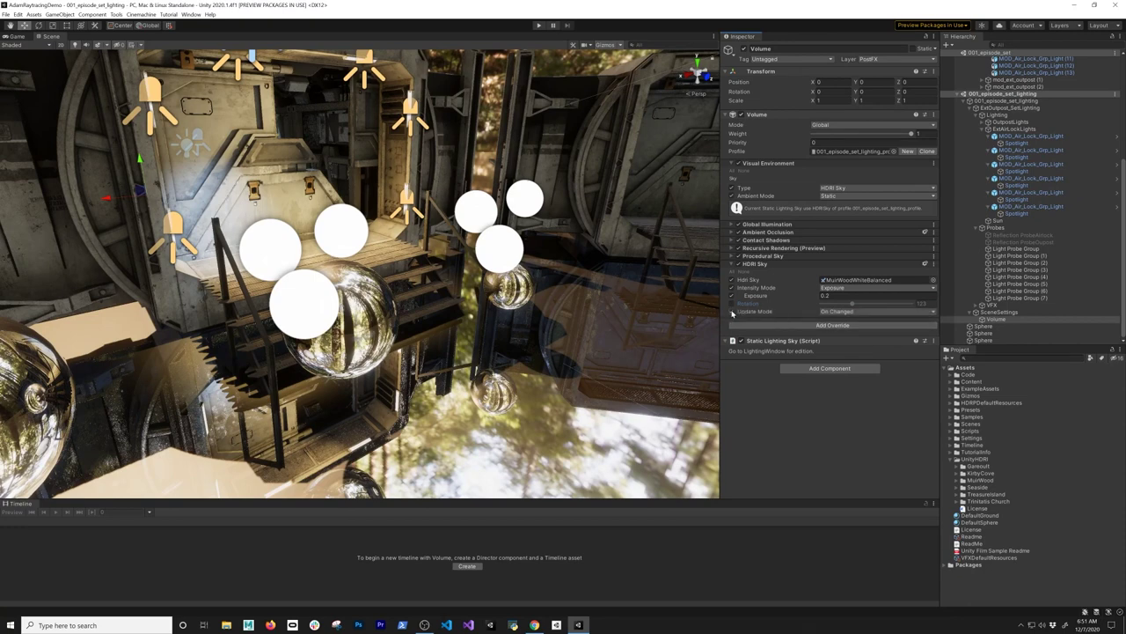
left_click(832, 312)
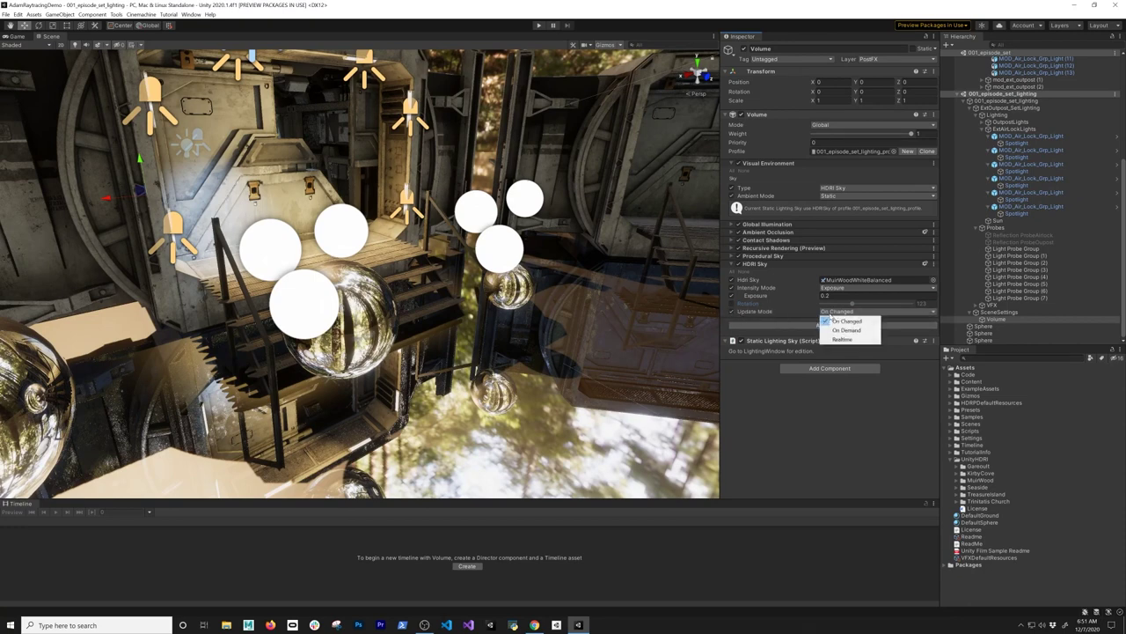
left_click(747, 314)
left_click(732, 311)
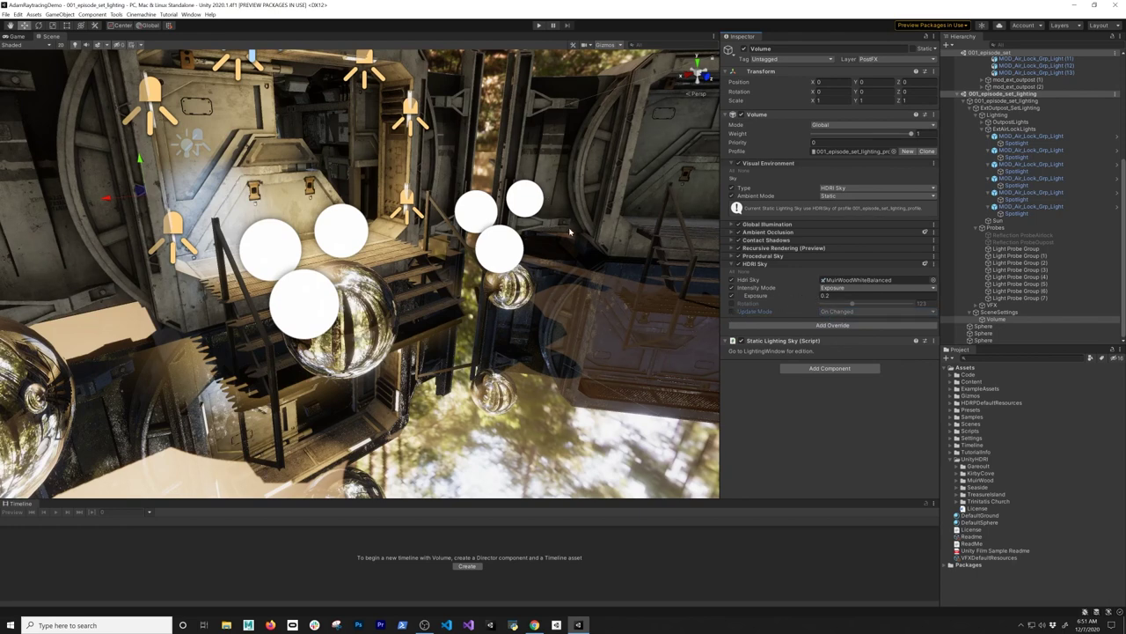
- Expand the Volume's Recursive Rendering override, test a shorter Ray Length, and restore it to 50
left_click_drag(528, 264, 387, 316, "alt")
left_click_drag(493, 343, 635, 348, "alt")
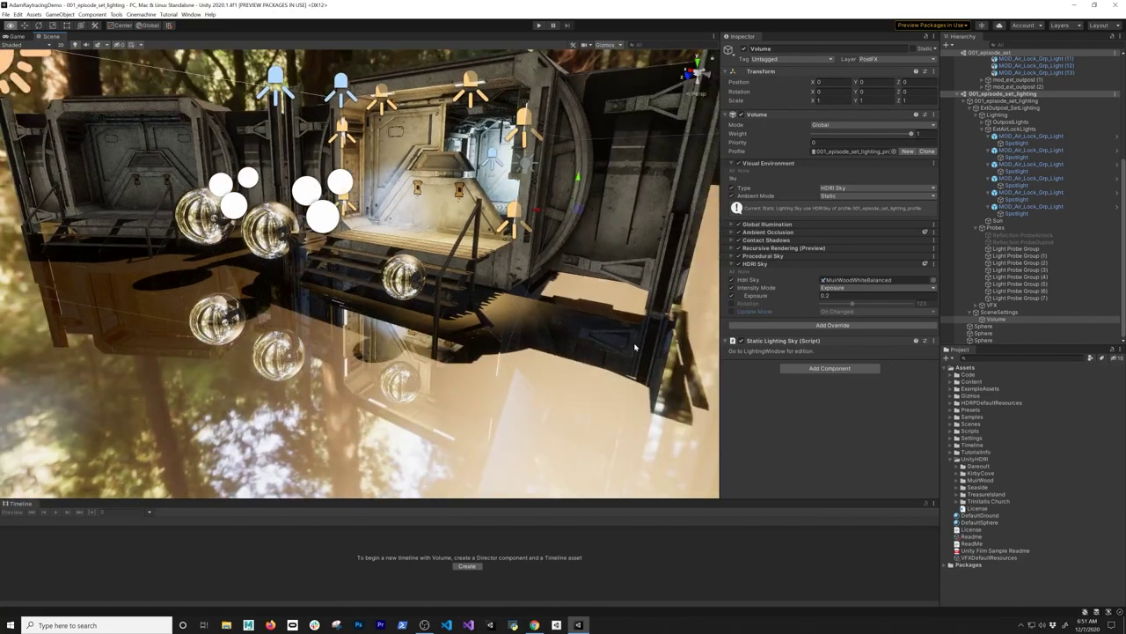
left_click(761, 264)
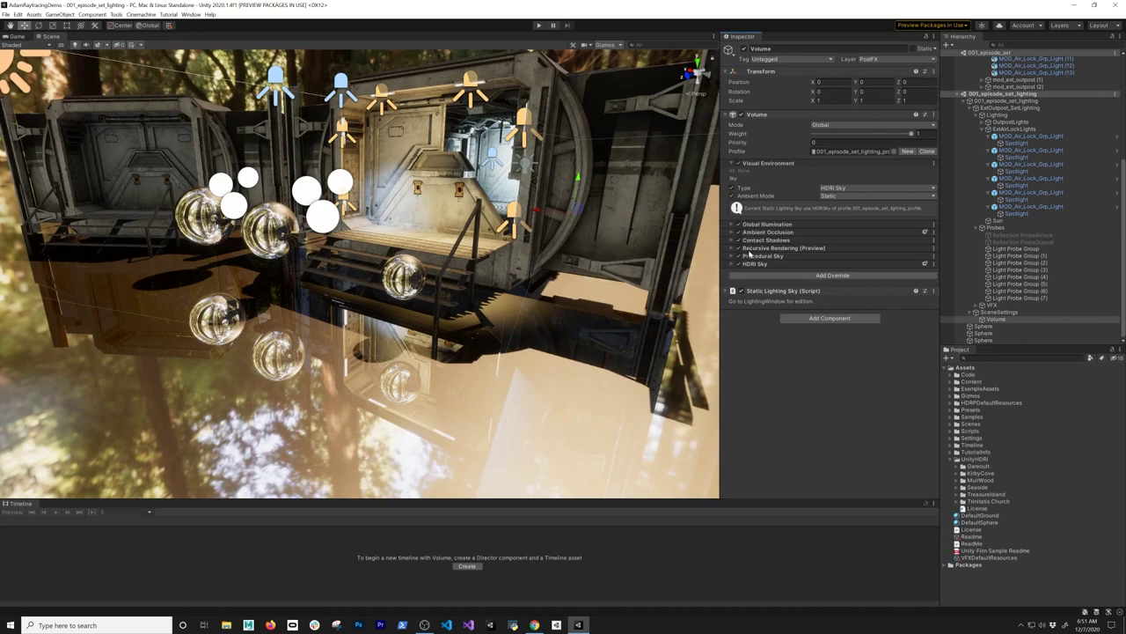
left_click(749, 250)
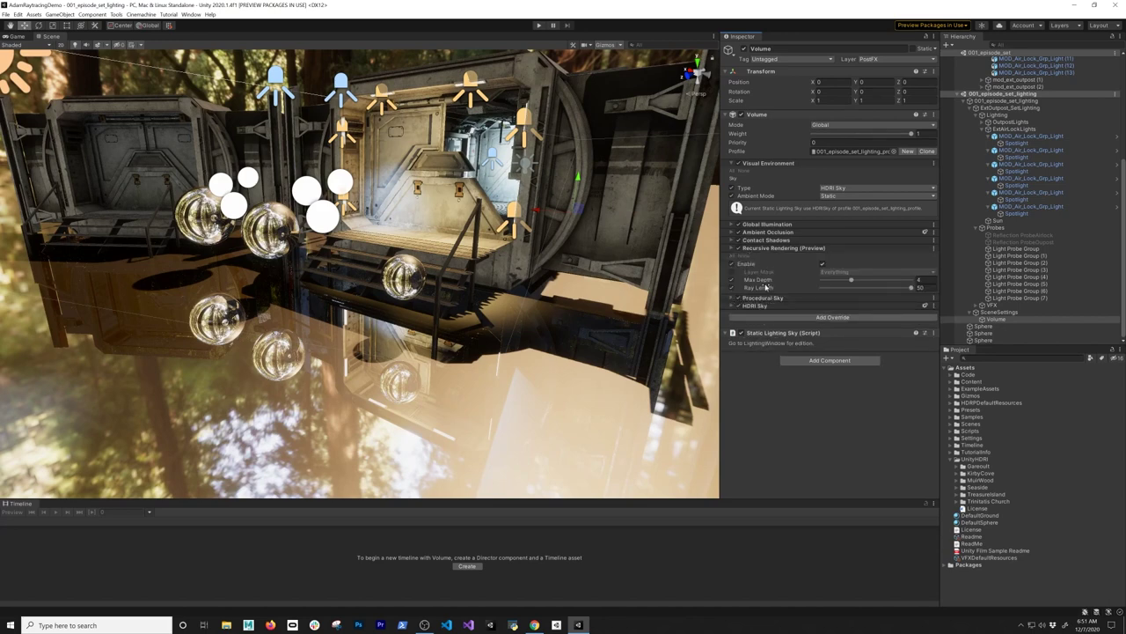
left_click_drag(874, 288, 841, 301)
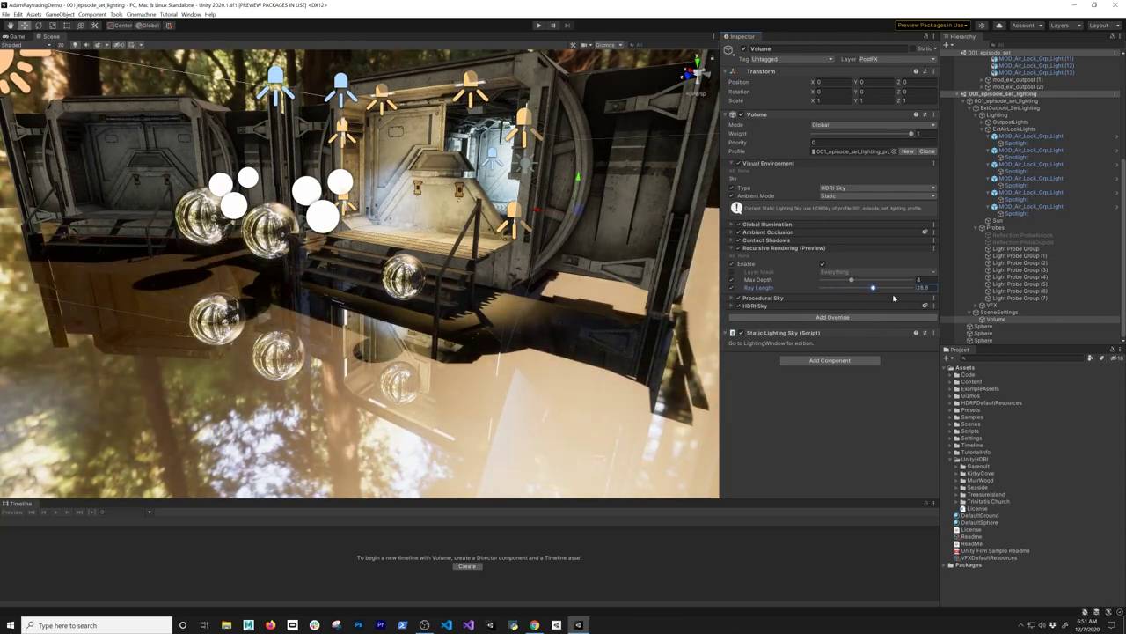
left_click_drag(891, 299, 930, 300)
- Lower the Recursive Rendering Max Depth to 2, examine the glass spheres, and restore it to 4
left_click_drag(850, 281, 836, 283)
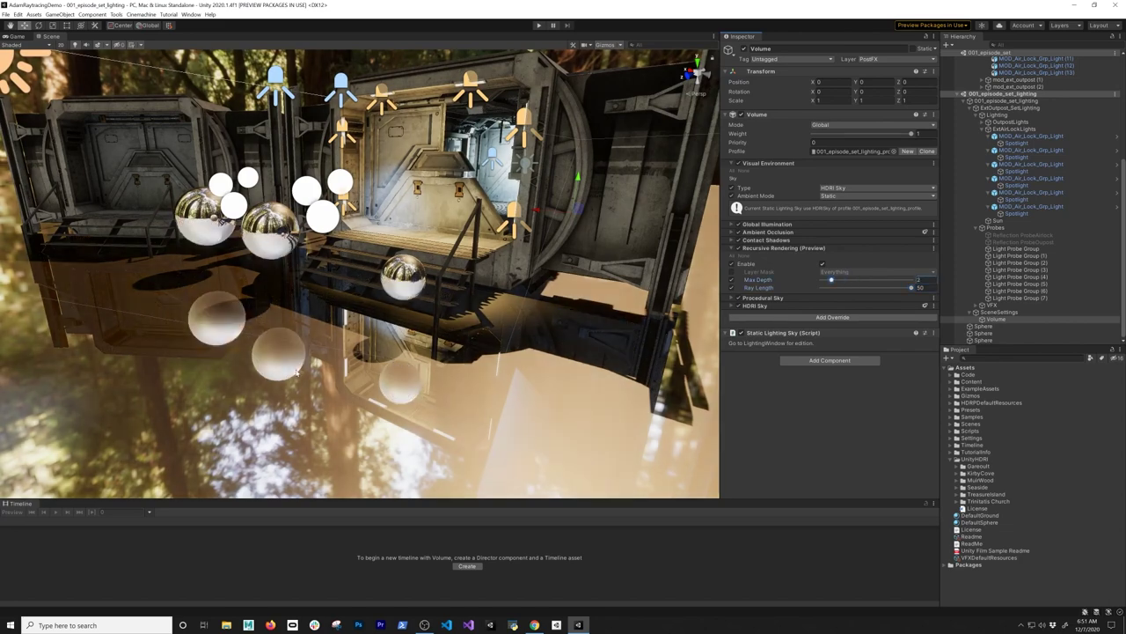
scroll(267, 347, "up", 3)
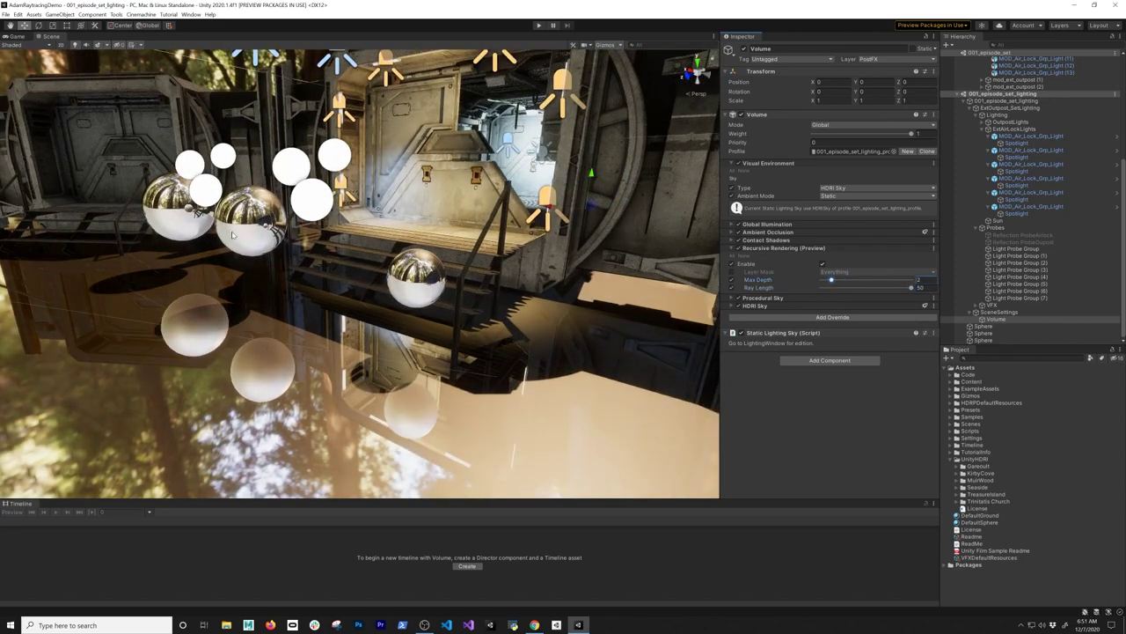
scroll(206, 231, "up", 2)
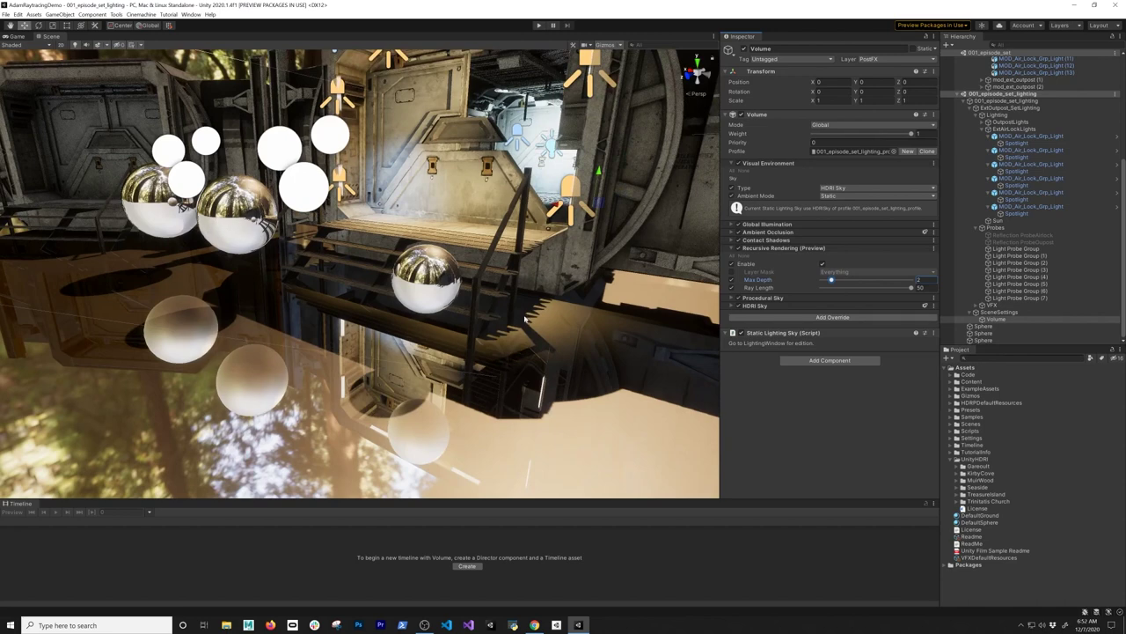
left_click_drag(834, 280, 849, 285)
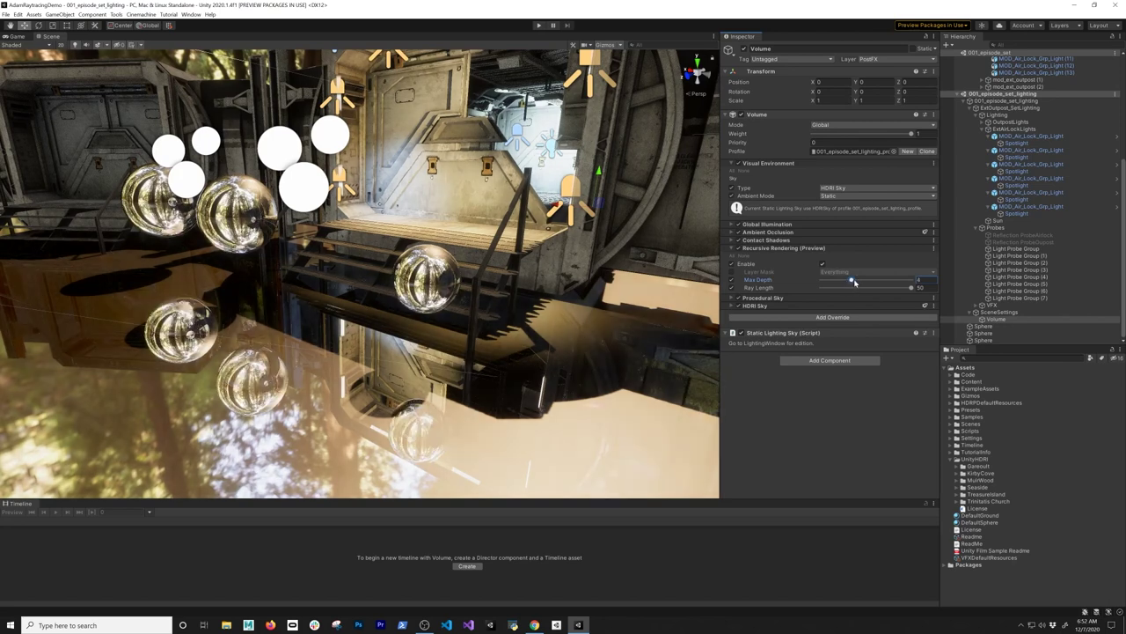
mouse_move(853, 281)
left_mouse_down()
mouse_move(840, 283)
mouse_move(850, 283)
left_mouse_up()
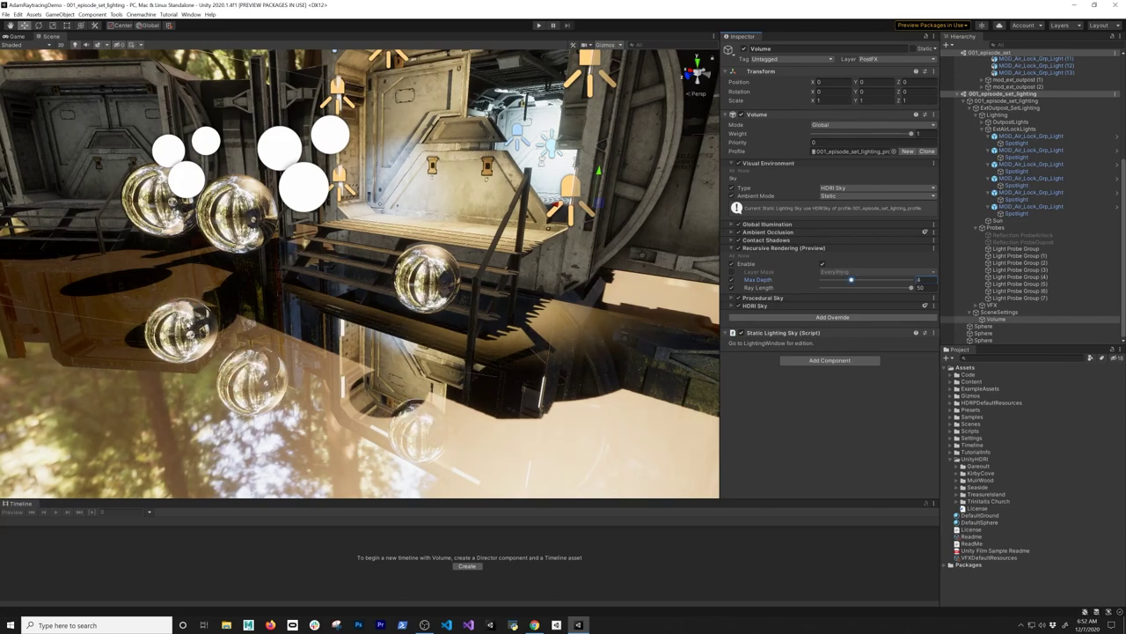
- Compare the glass spheres and forest reflections between the Scene view and the Game view
right_click_drag(354, 370, 458, 403)
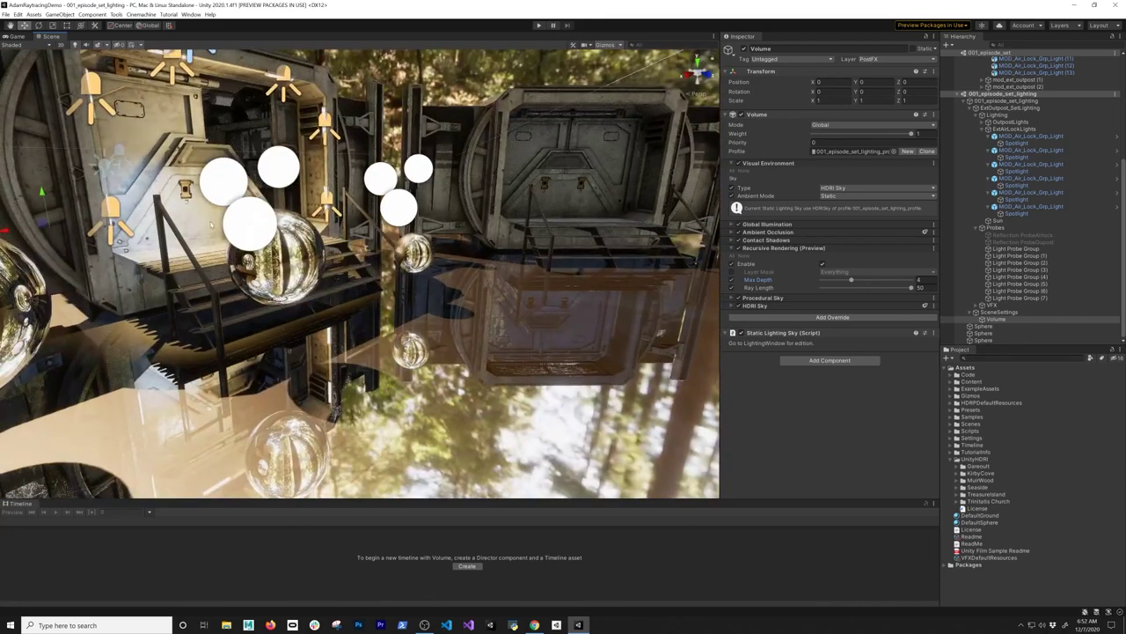
left_click(16, 36)
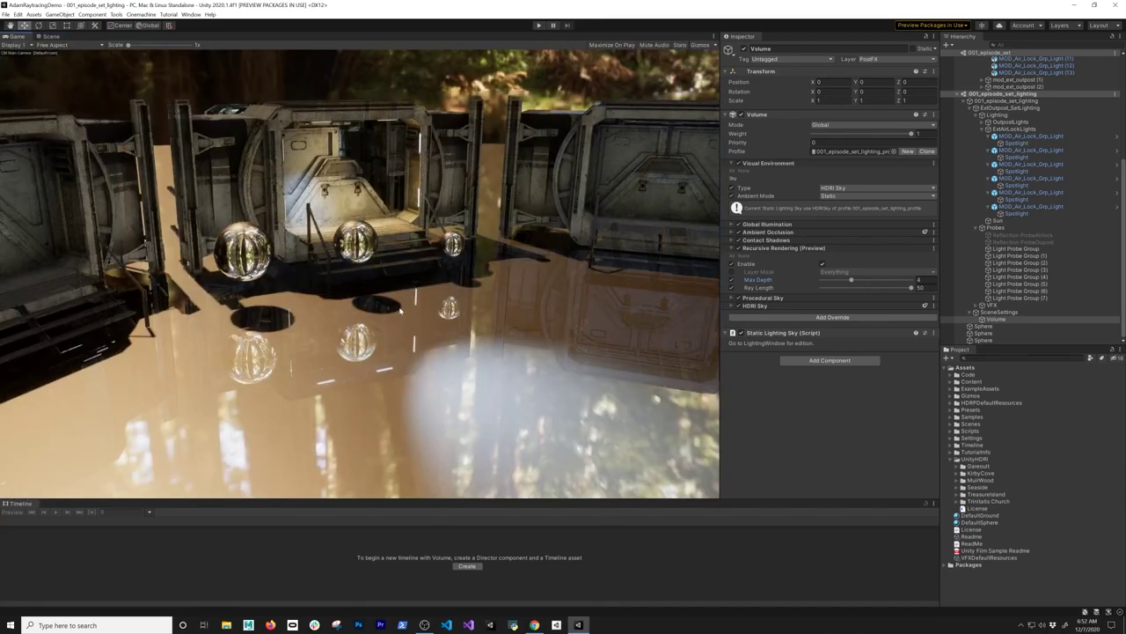
left_click(50, 36)
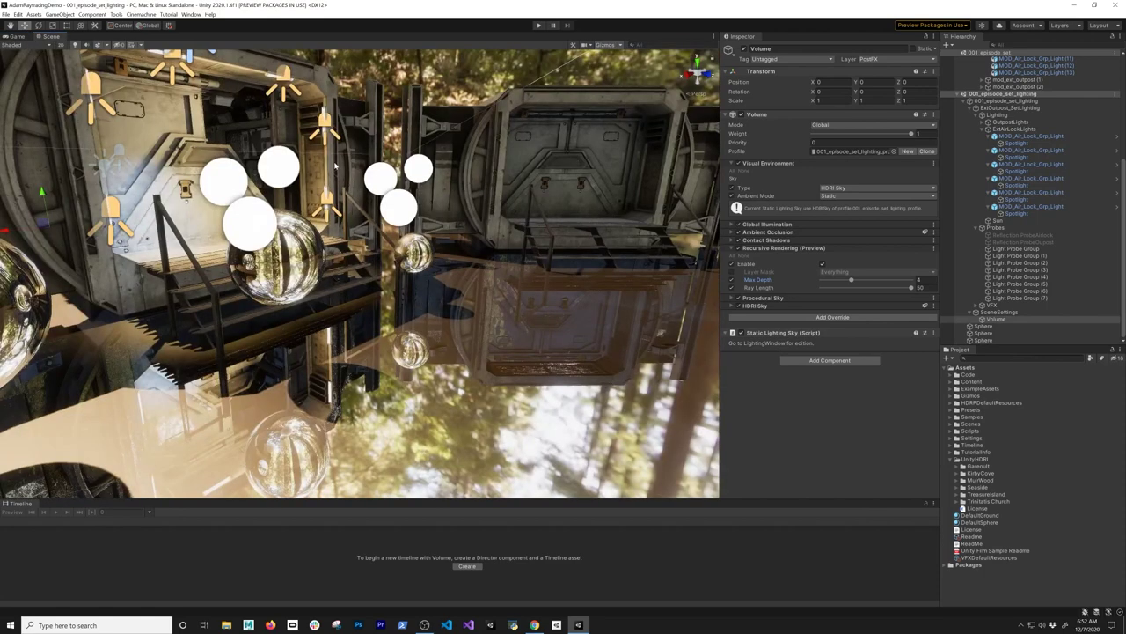
left_click(13, 36)
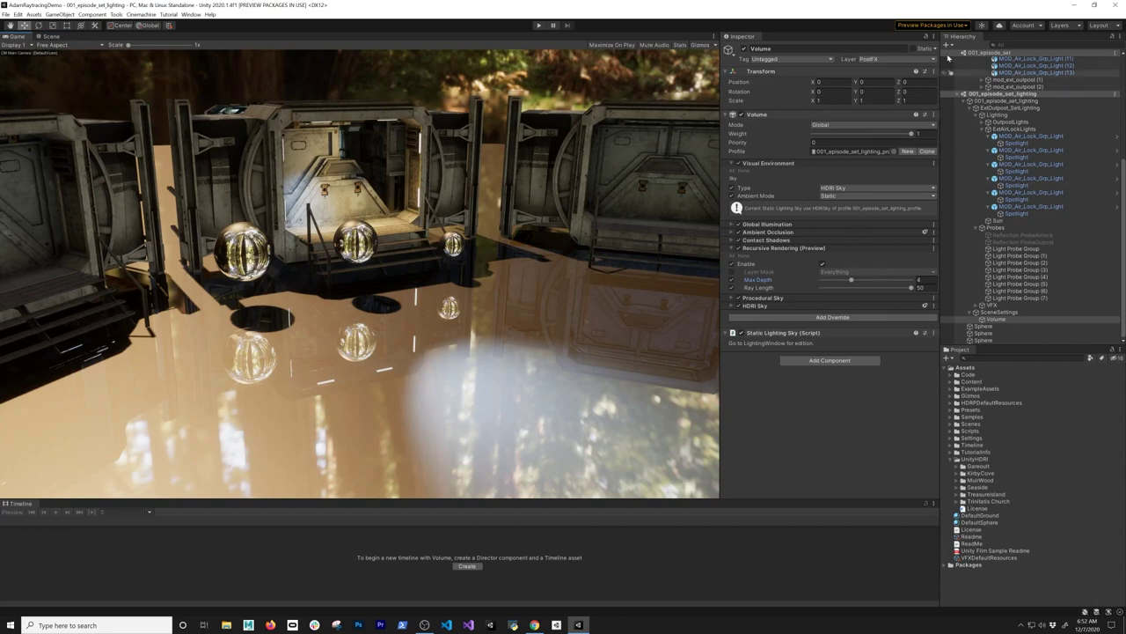
- Select the MasterTimeline object in the 001_timeline scene and play the film sequence in the Game view
scroll(1026, 78, "up", 8)
left_click(1021, 60)
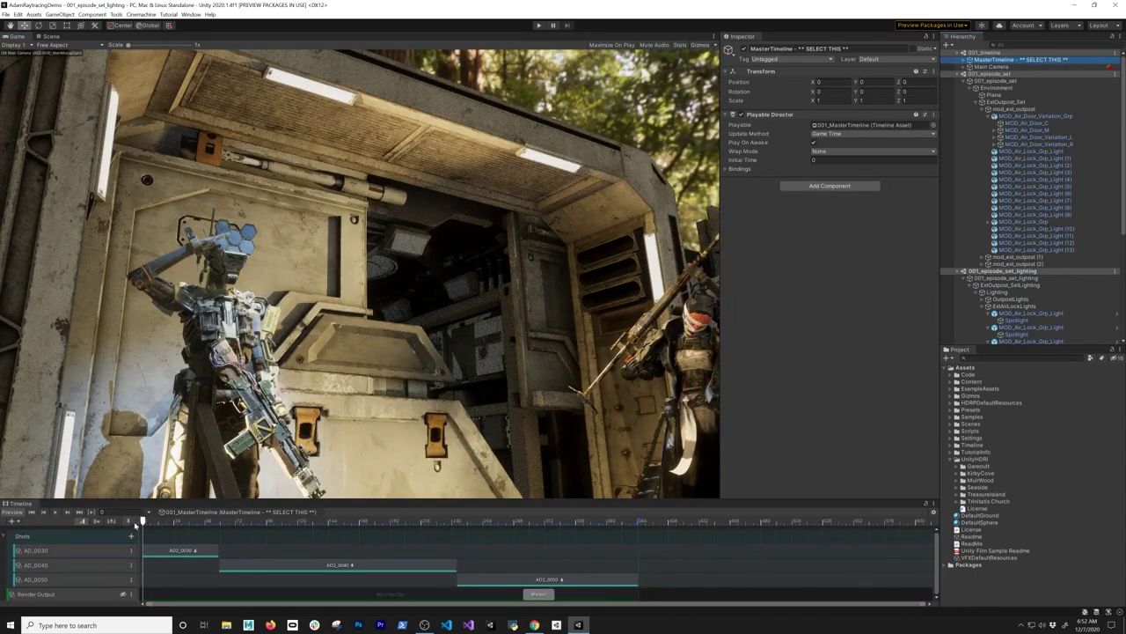
left_click(538, 25)
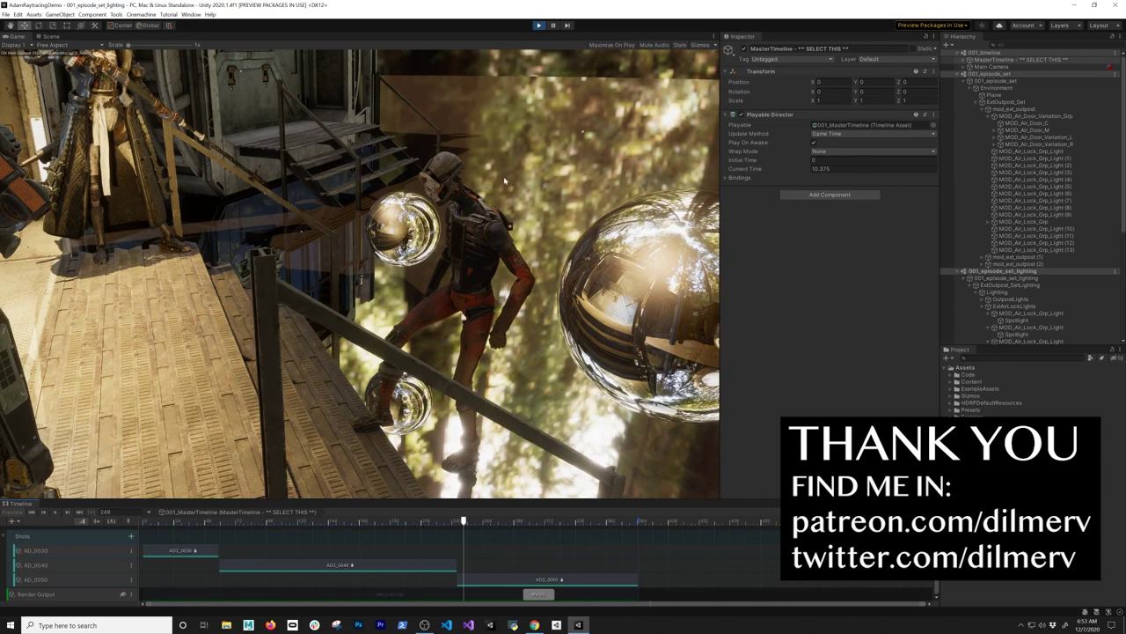
left_click(55, 511)
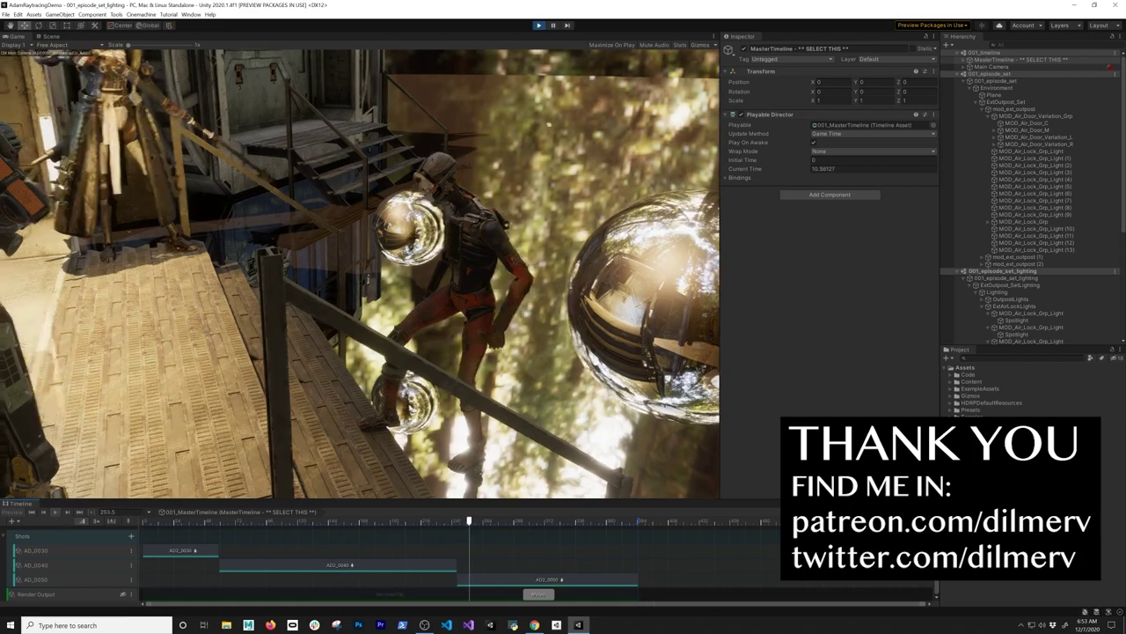